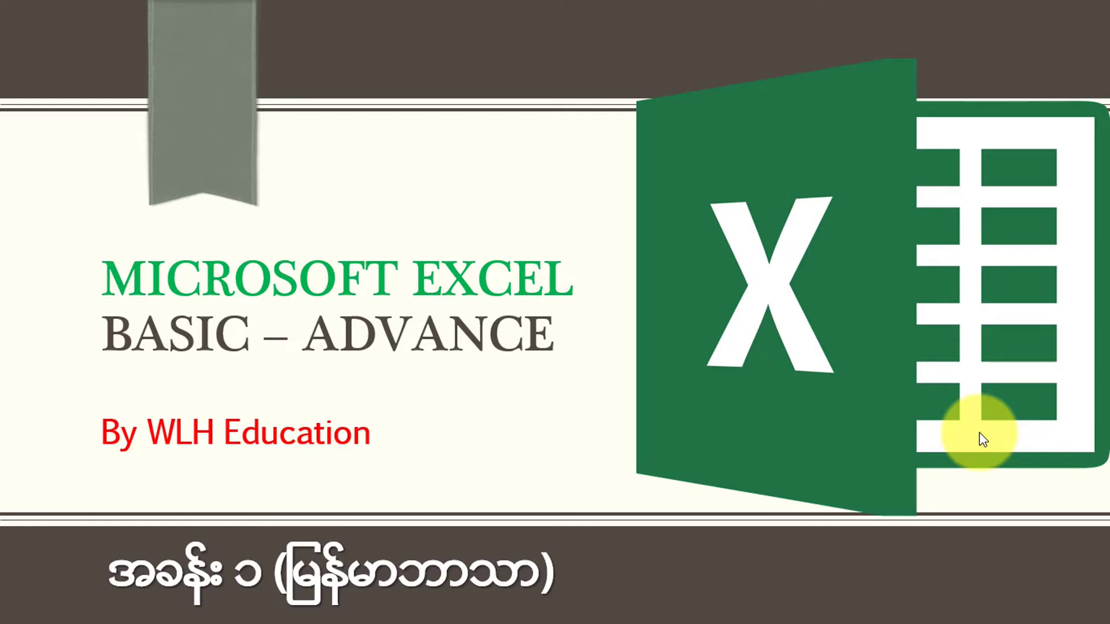
Advance the course slideshow past its Microsoft Excel title slide.
key(Right)
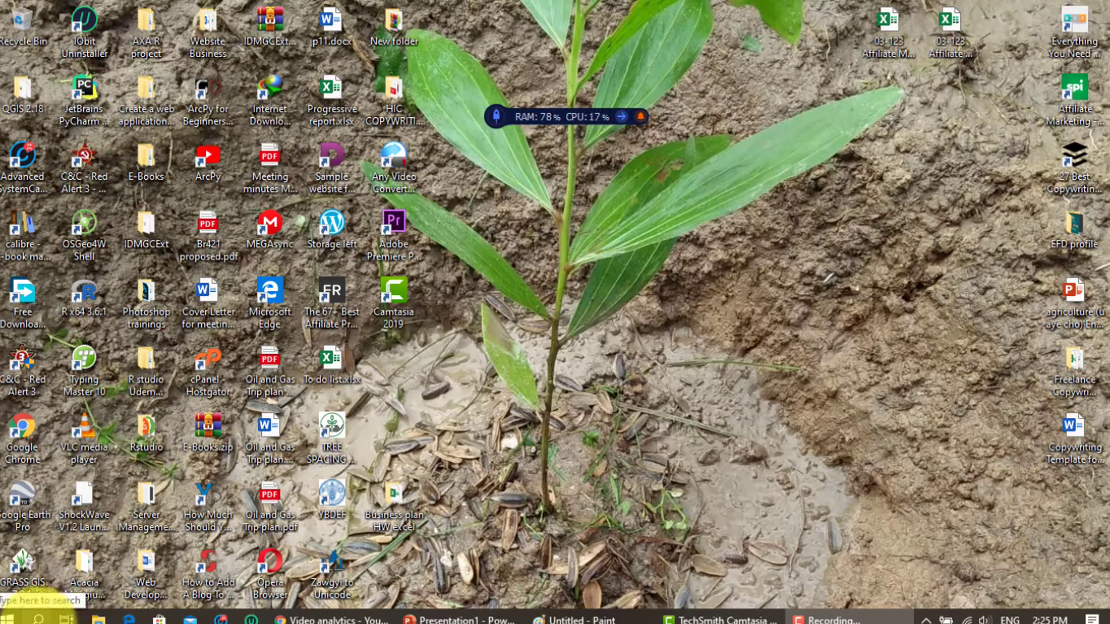
Search Windows for 'excel' and launch the Excel app.
click(39, 618)
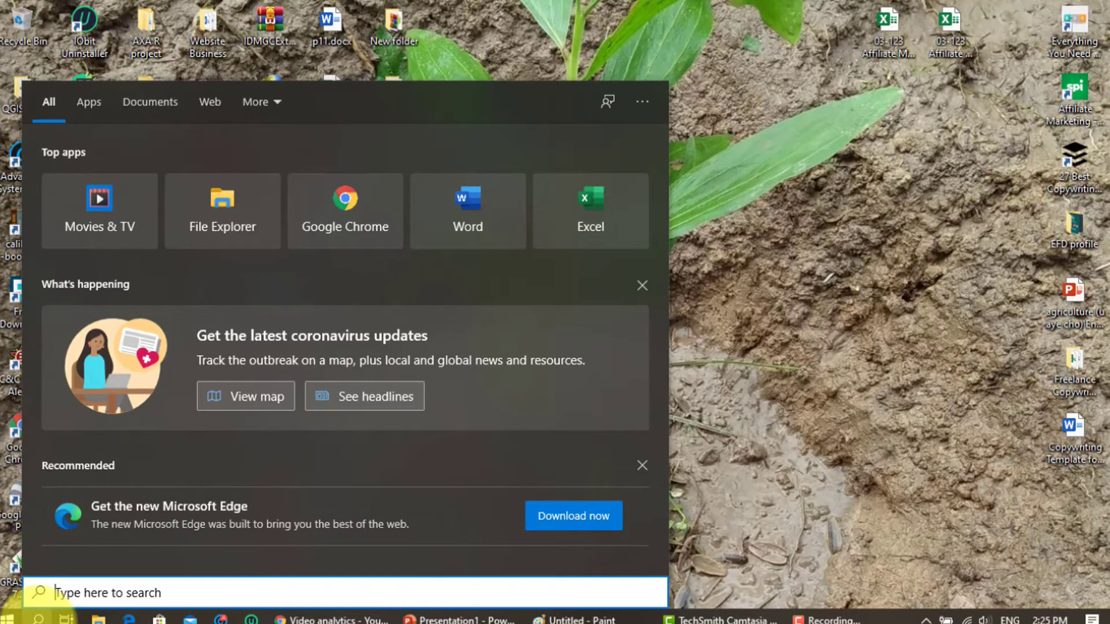
text(exce)
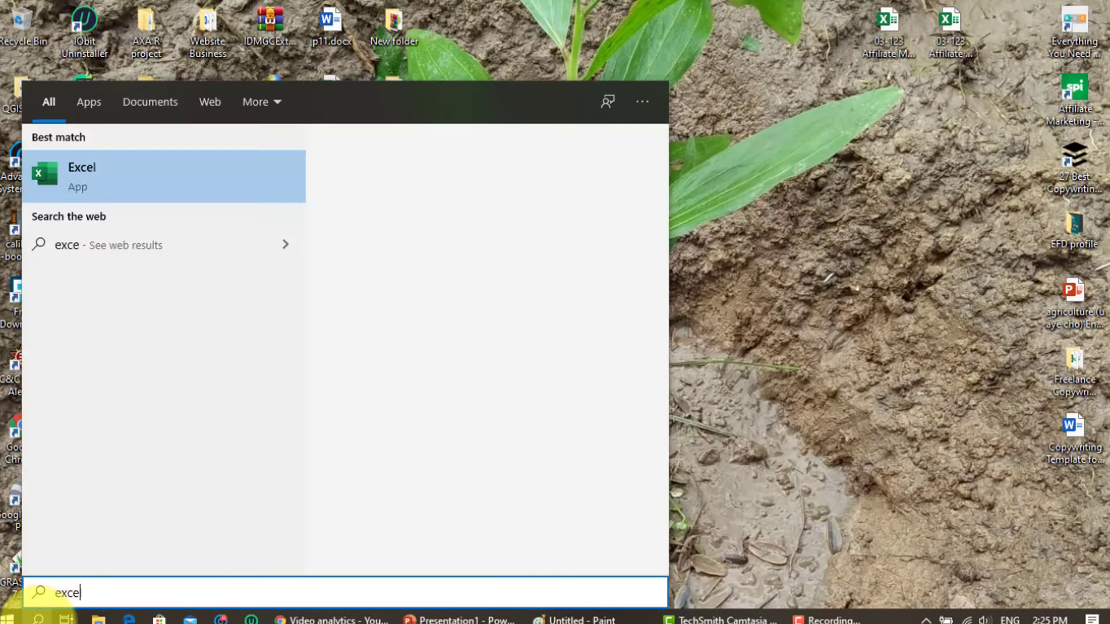
text(l)
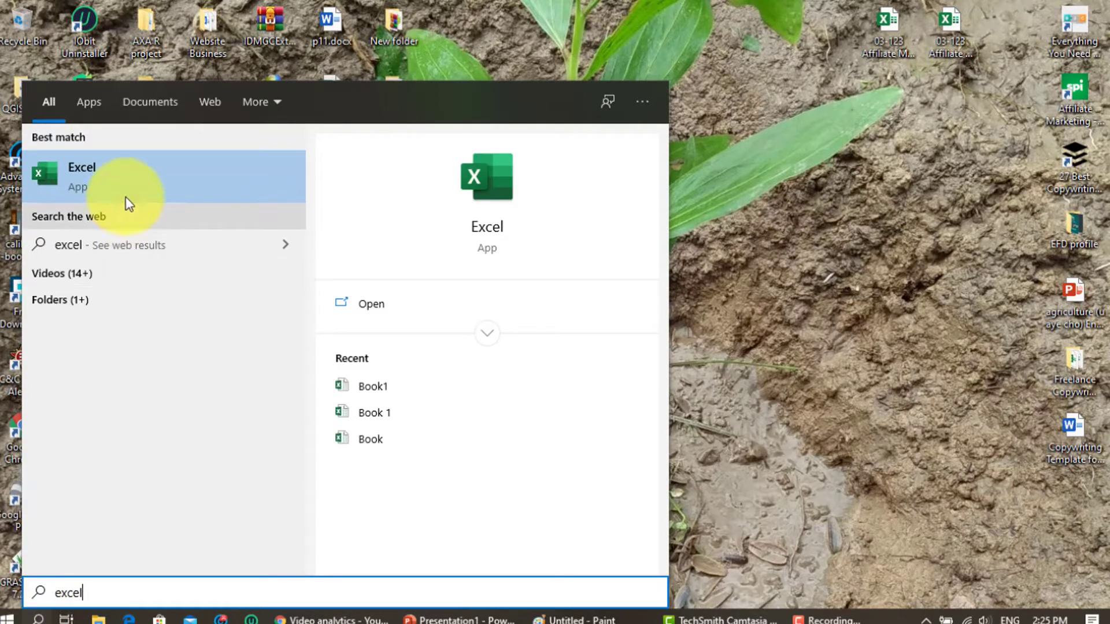
click(155, 170)
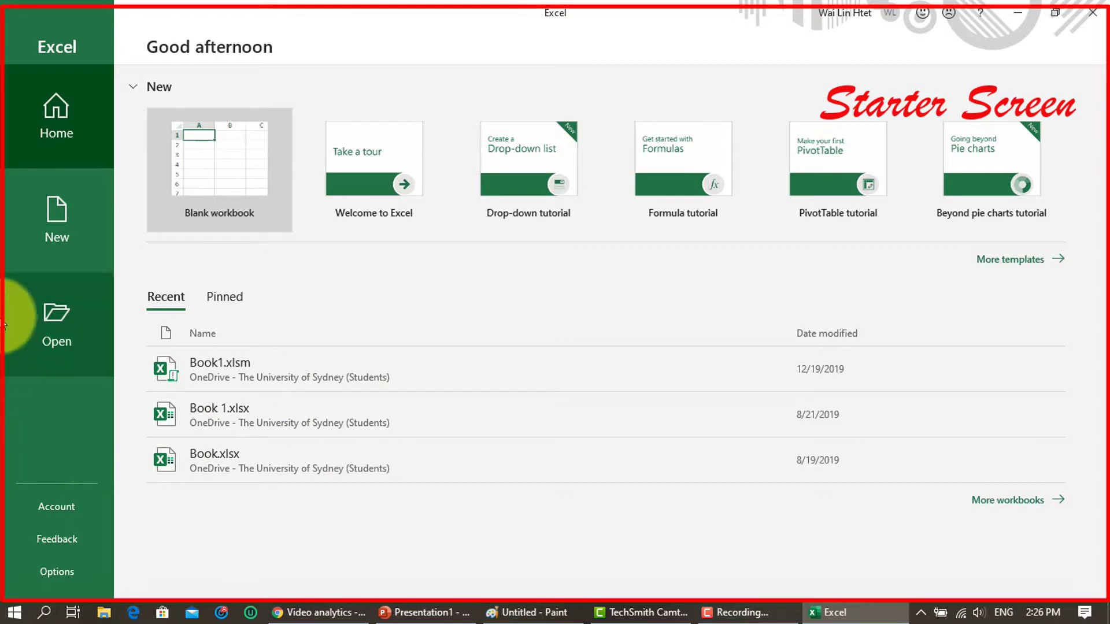
Browse the template gallery on Excel's New page.
click(42, 239)
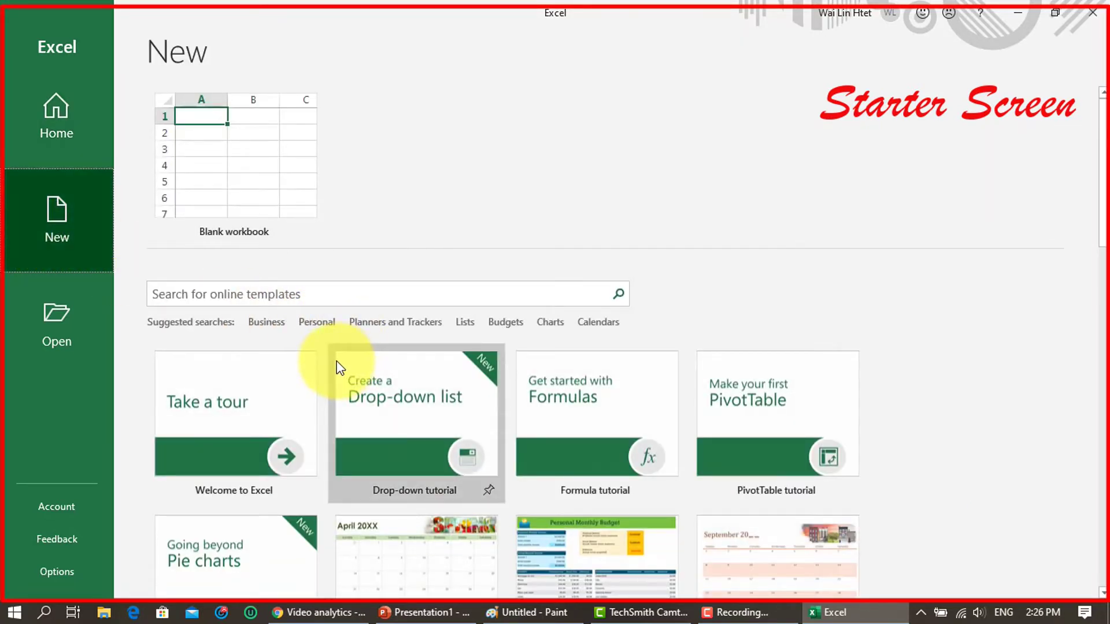
scroll(246, 354, down, 3)
scroll(247, 352, down, 2)
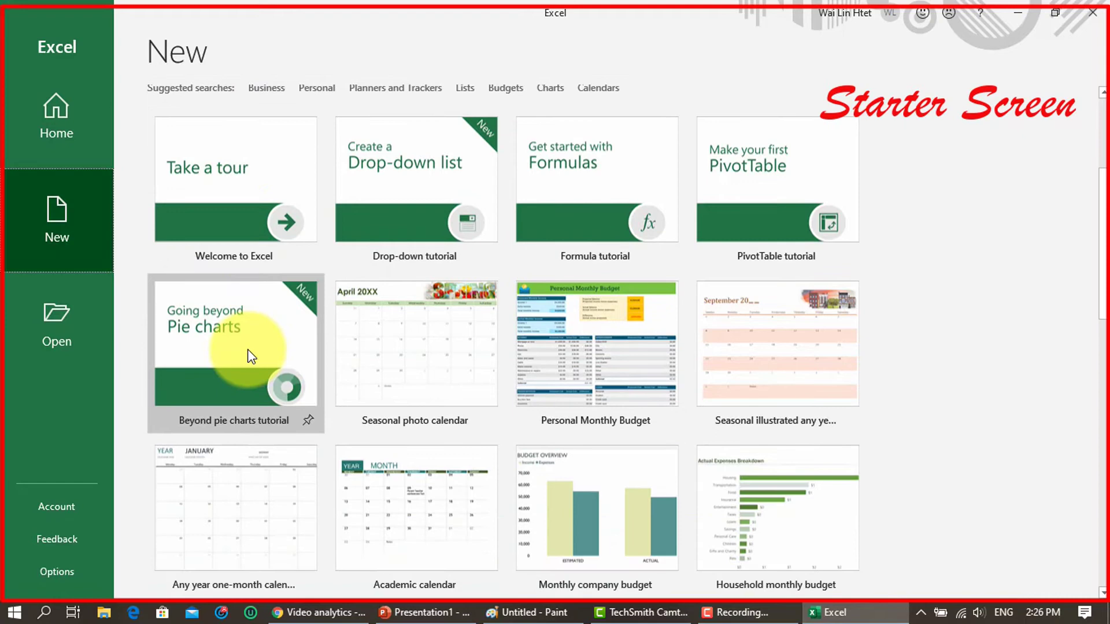
scroll(248, 349, down, 3)
scroll(261, 361, down, 3)
scroll(260, 363, down, 3)
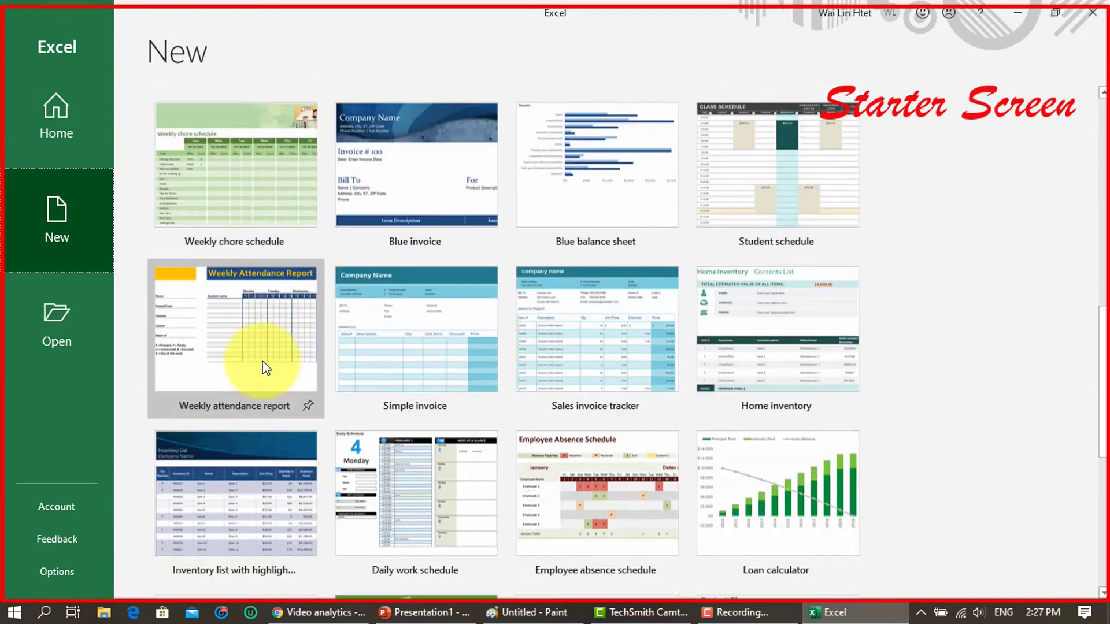
scroll(260, 365, down, 3)
scroll(745, 362, up, 6)
scroll(746, 358, up, 4)
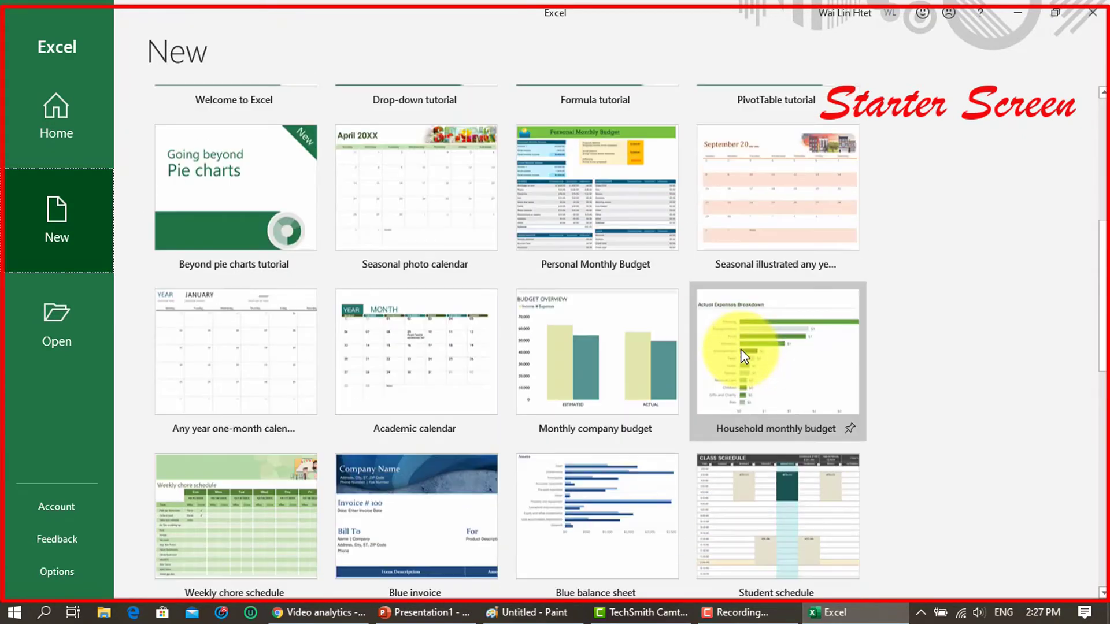
scroll(740, 349, up, 4)
scroll(728, 347, up, 5)
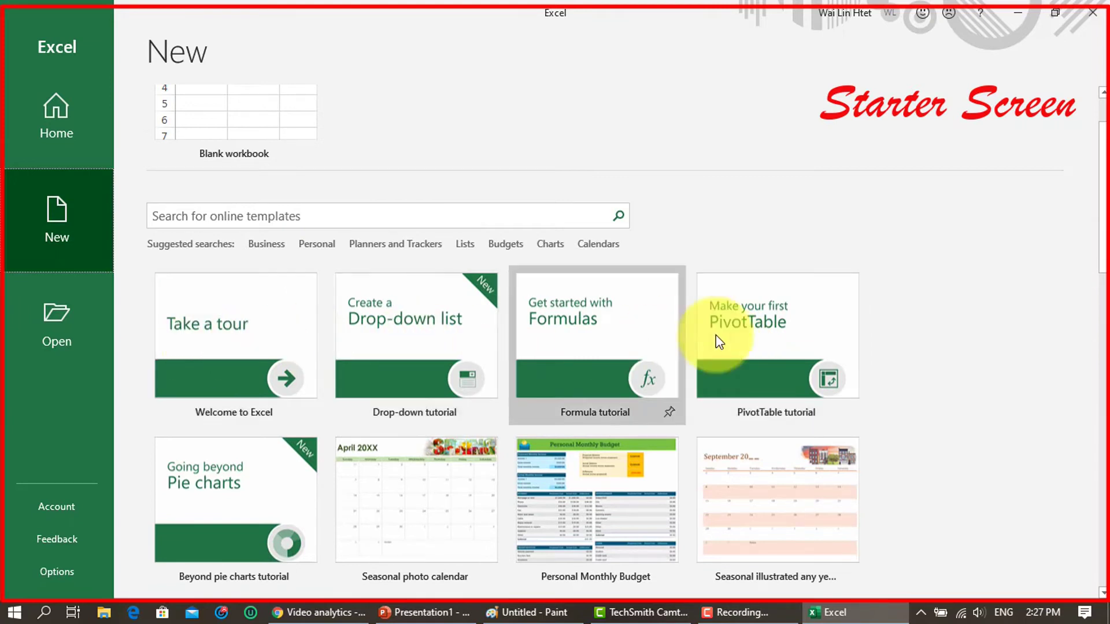
scroll(722, 345, down, 3)
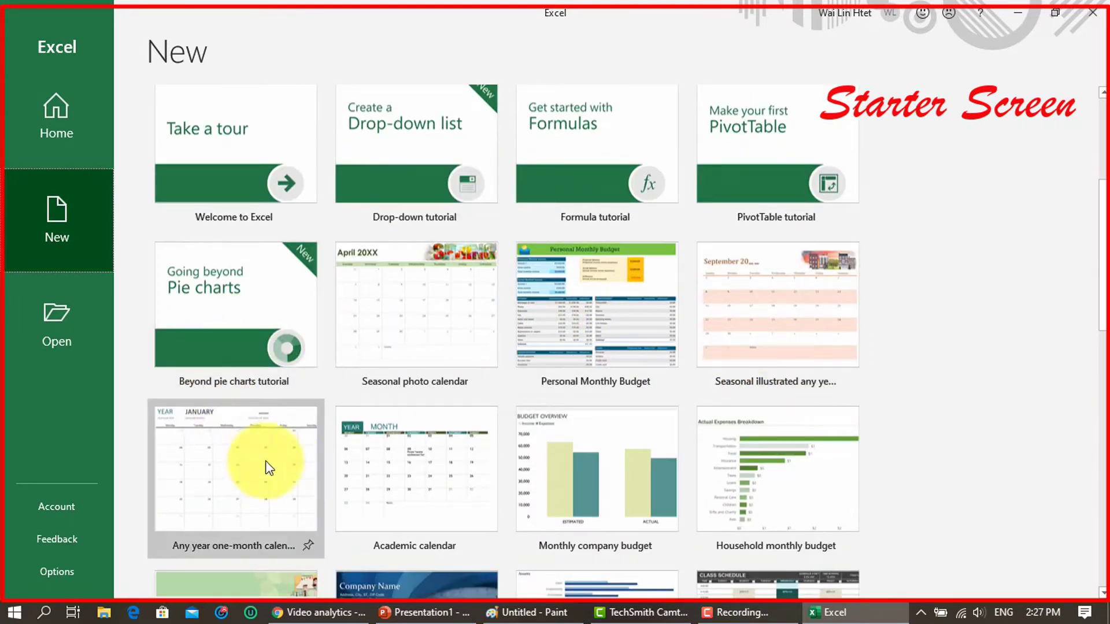
scroll(718, 466, down, 2)
scroll(680, 425, down, 1)
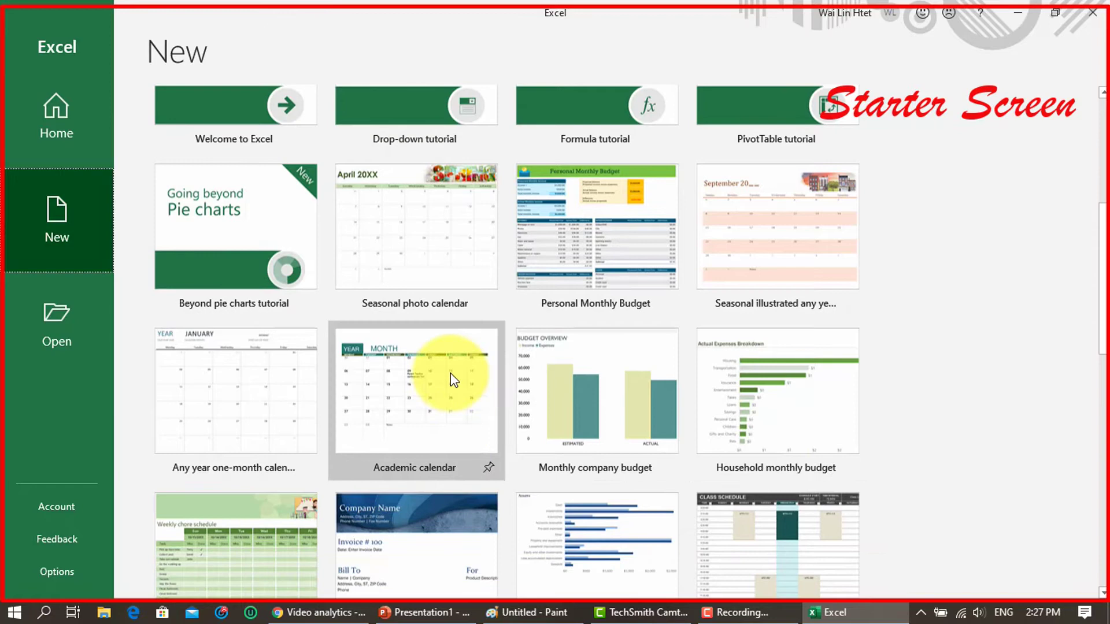
scroll(454, 379, down, 3)
scroll(458, 291, down, 3)
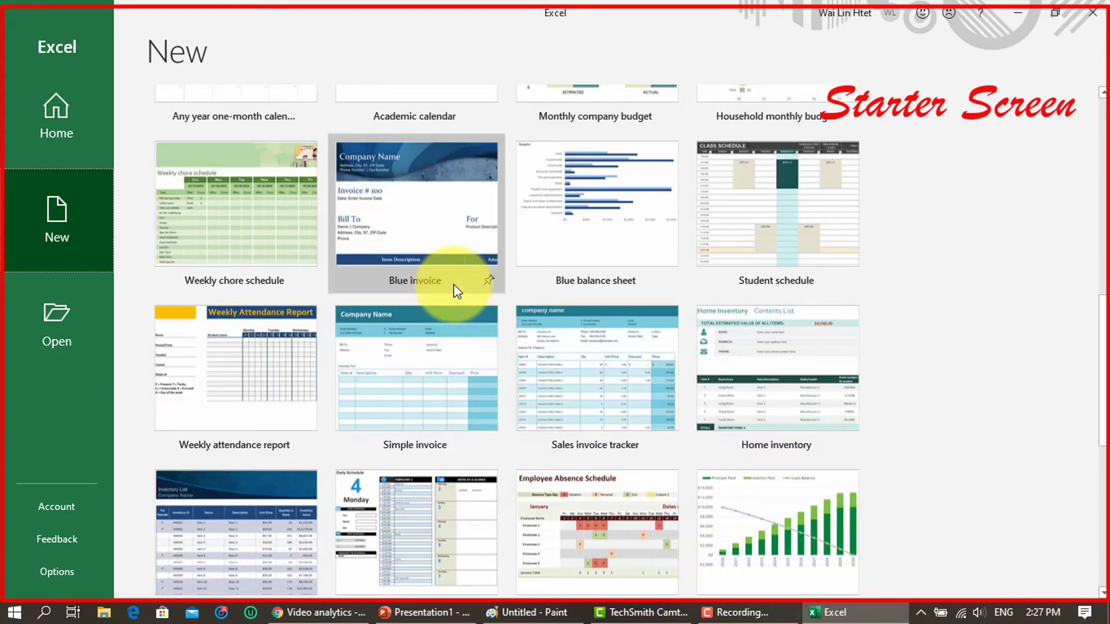
scroll(457, 291, up, 6)
scroll(456, 291, down, 6)
scroll(458, 294, down, 3)
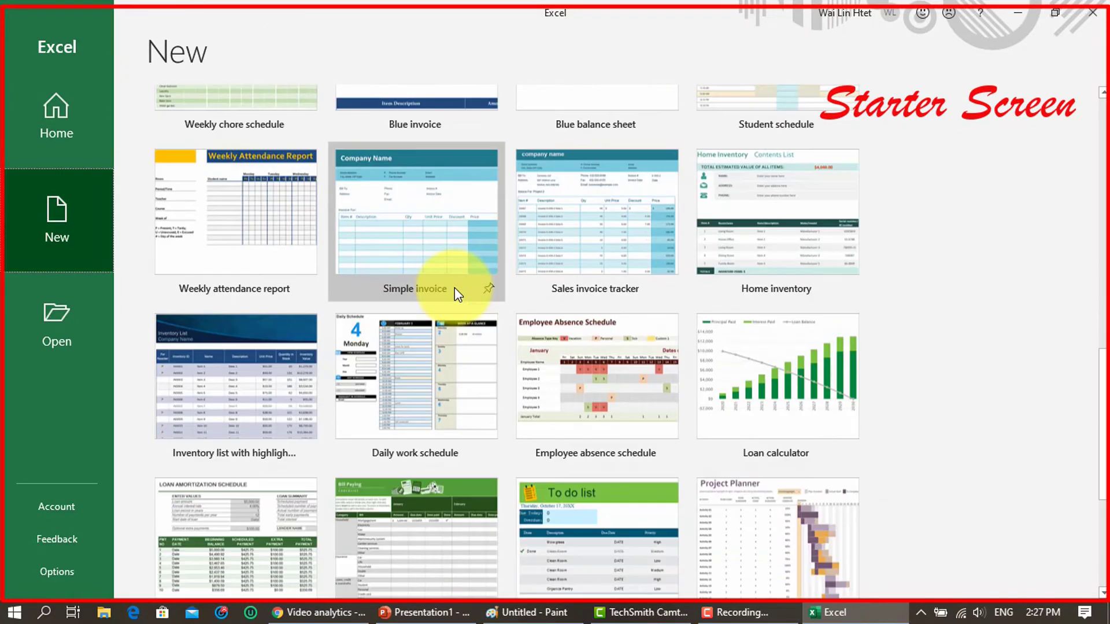
scroll(455, 288, down, 1)
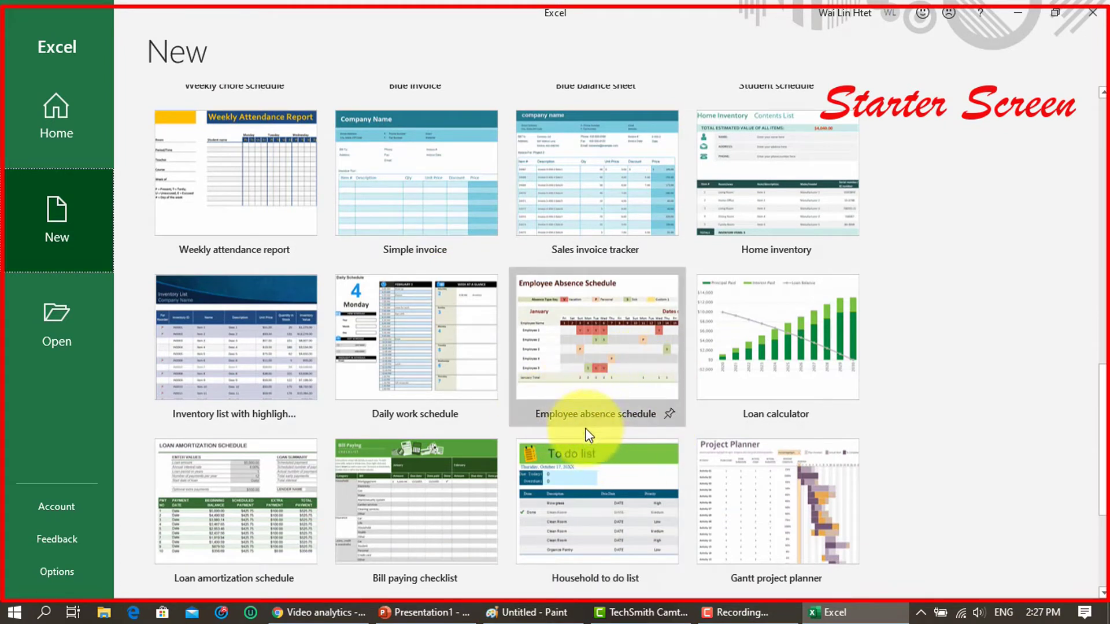
Return to the top of the gallery and create a Blank workbook.
click(577, 415)
scroll(529, 375, up, 3)
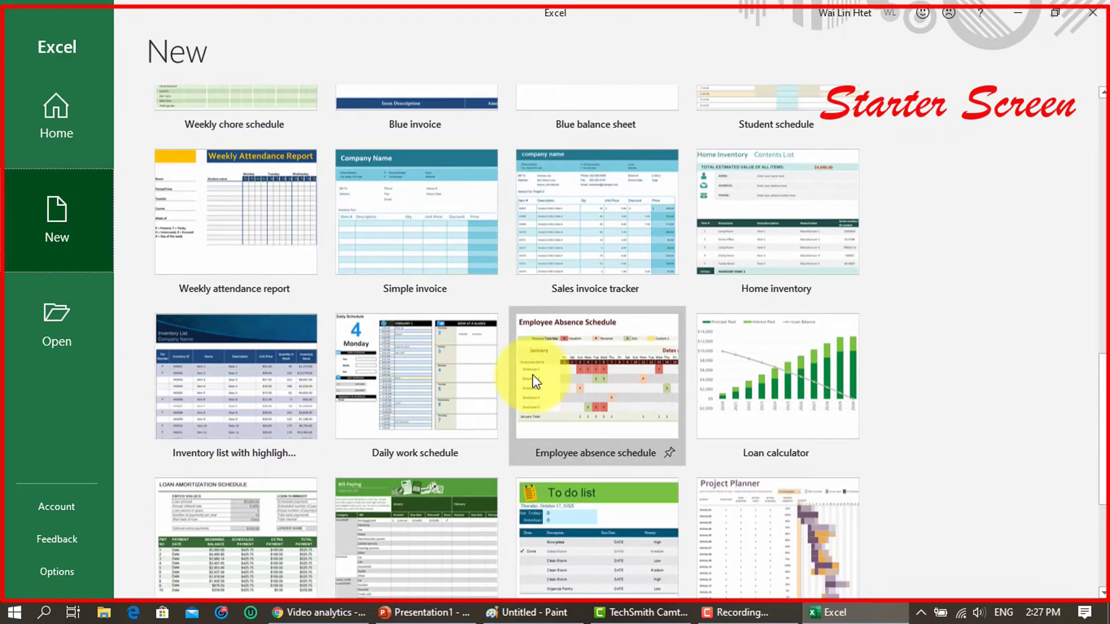
scroll(553, 409, up, 3)
scroll(577, 488, up, 3)
scroll(576, 487, up, 3)
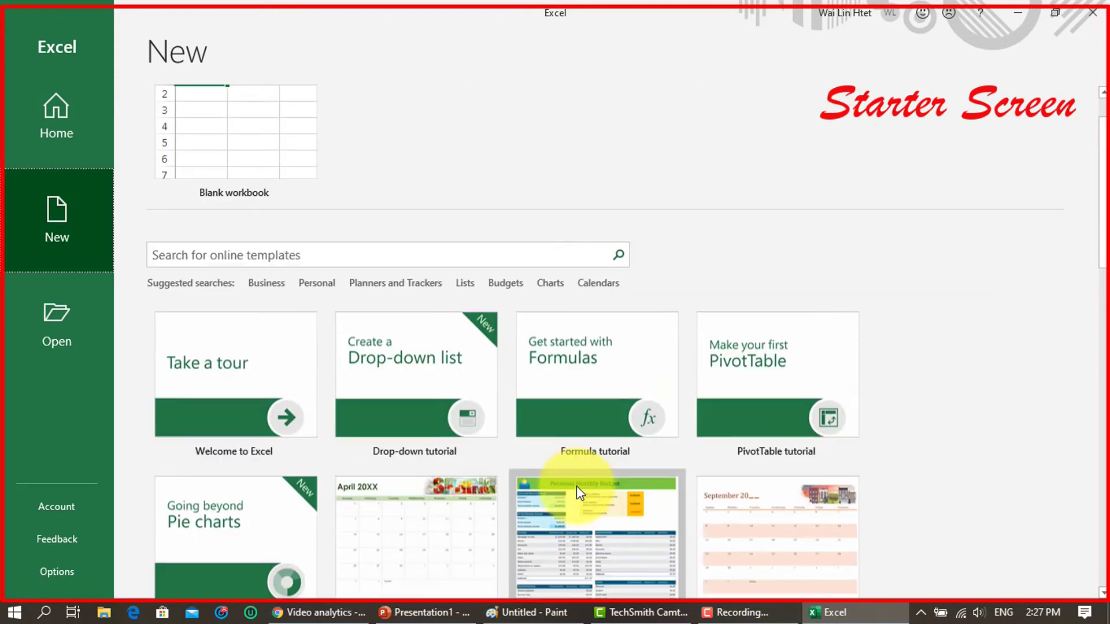
scroll(576, 485, up, 1)
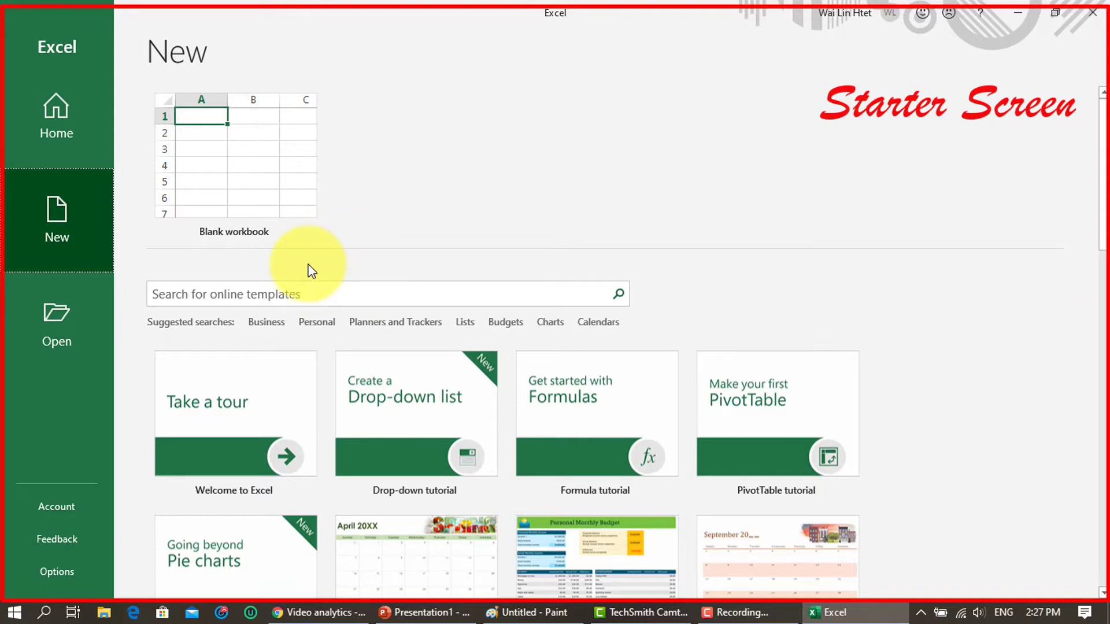
click(263, 208)
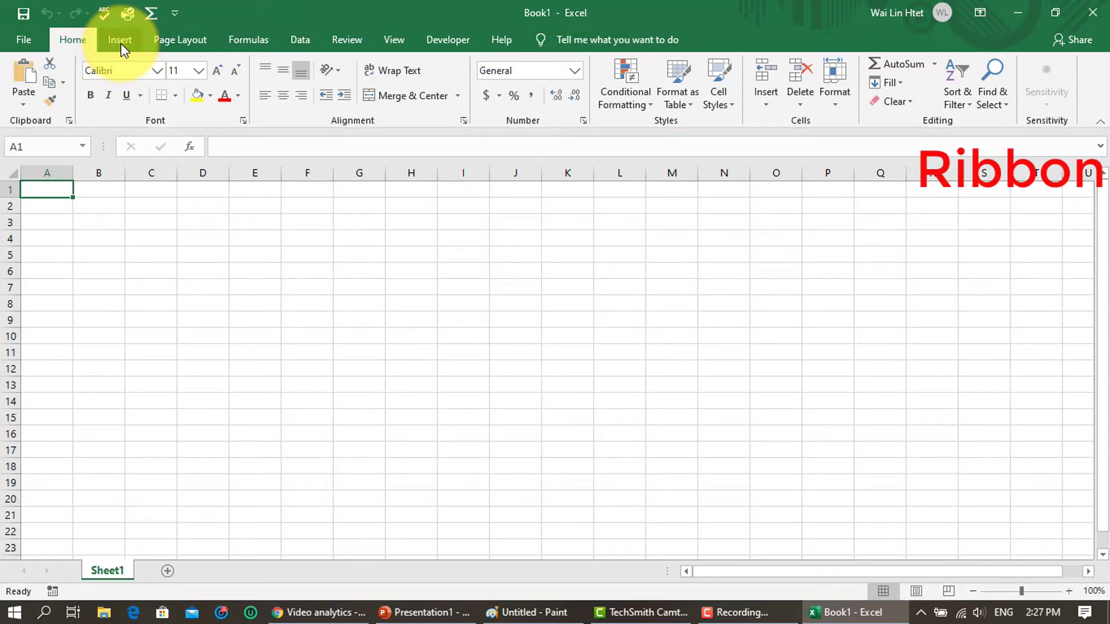
Show the Insert ribbon, then select B2 and enter 'Home'.
click(120, 40)
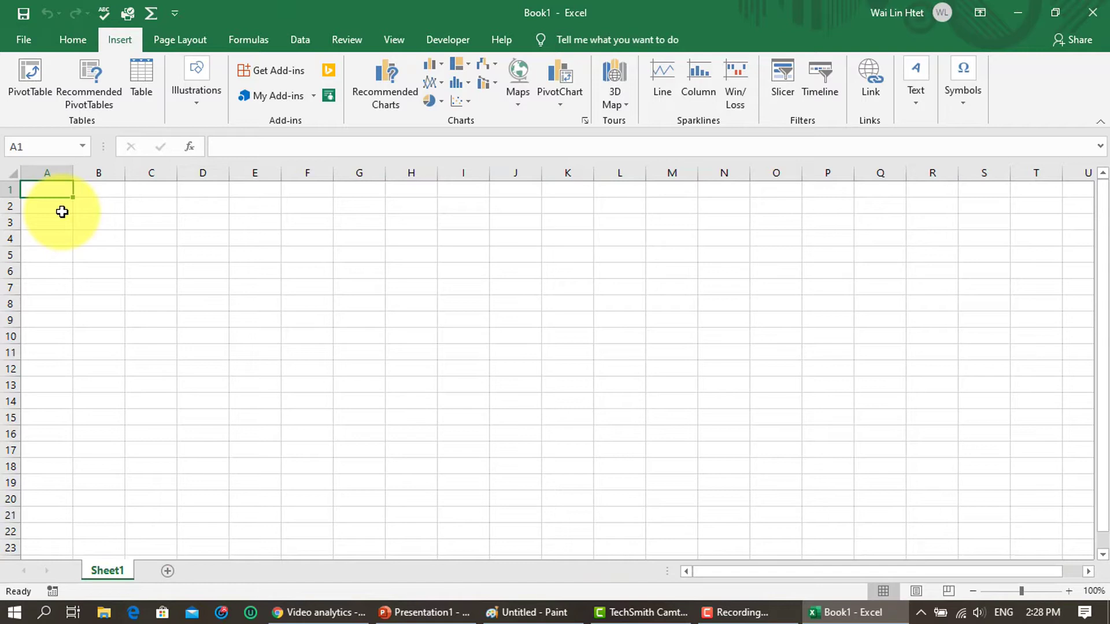
click(107, 213)
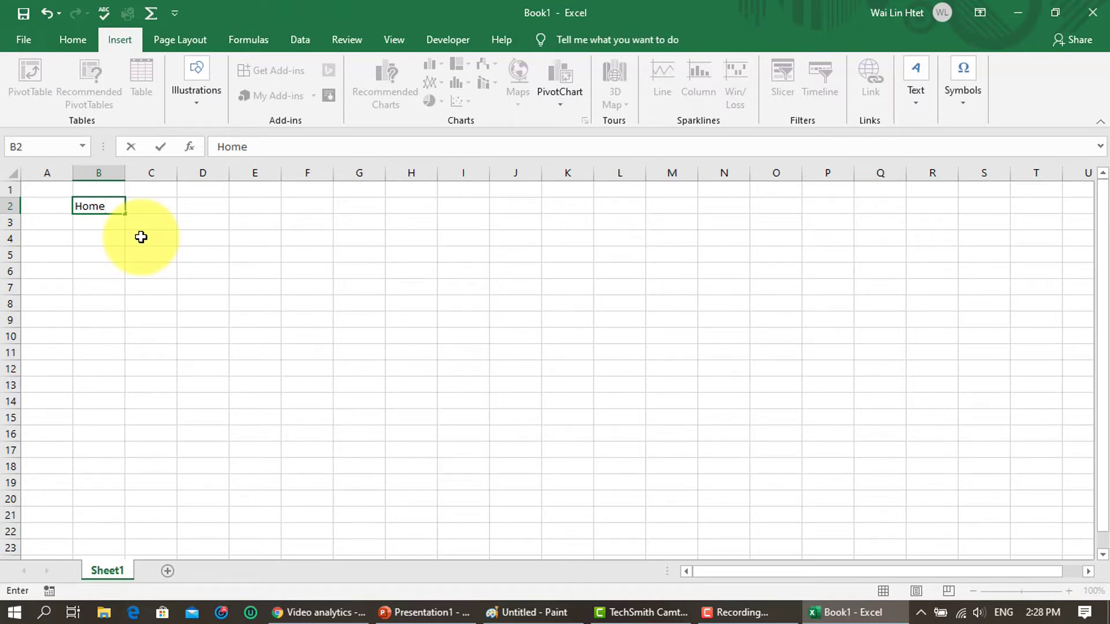
Enter 32 in C2 and 'Live' in D2 beside Home.
key(Tab)
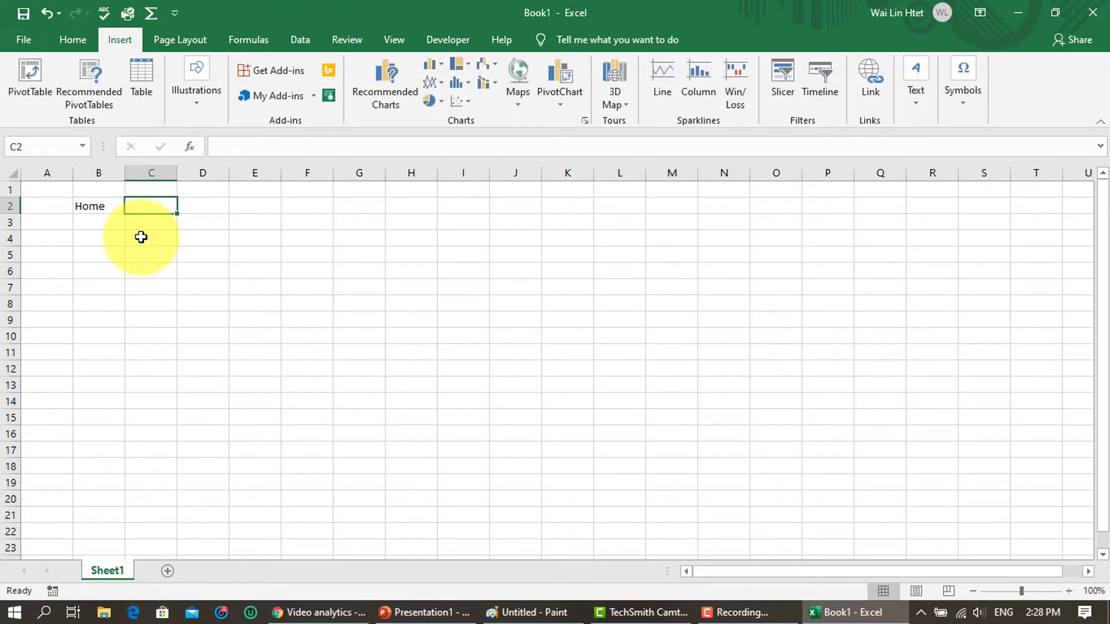
text(32)
key(Return)
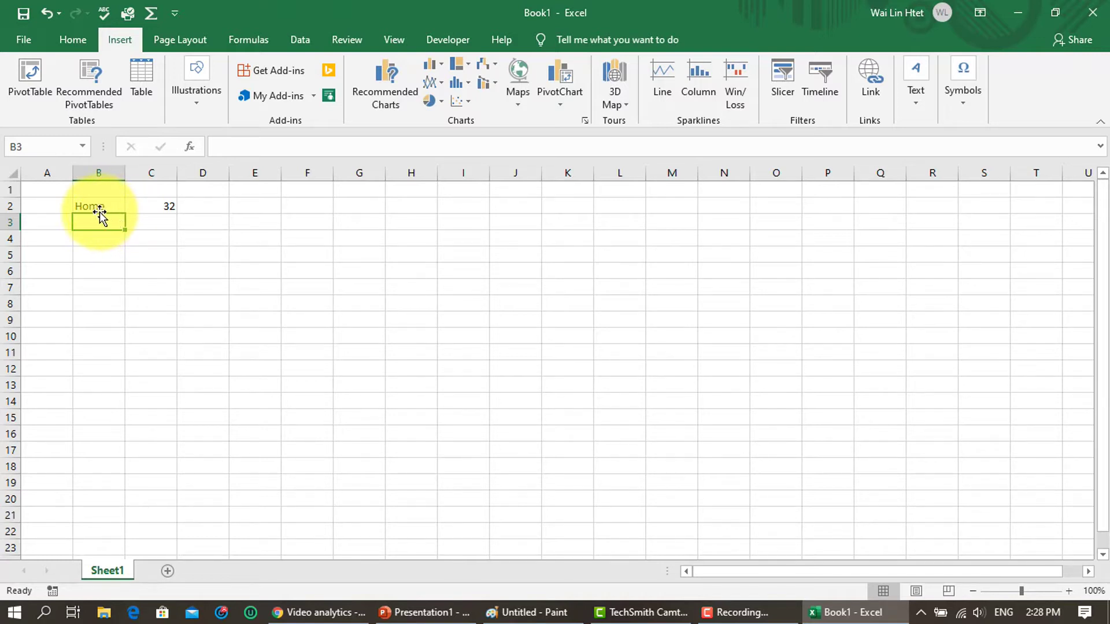
click(99, 209)
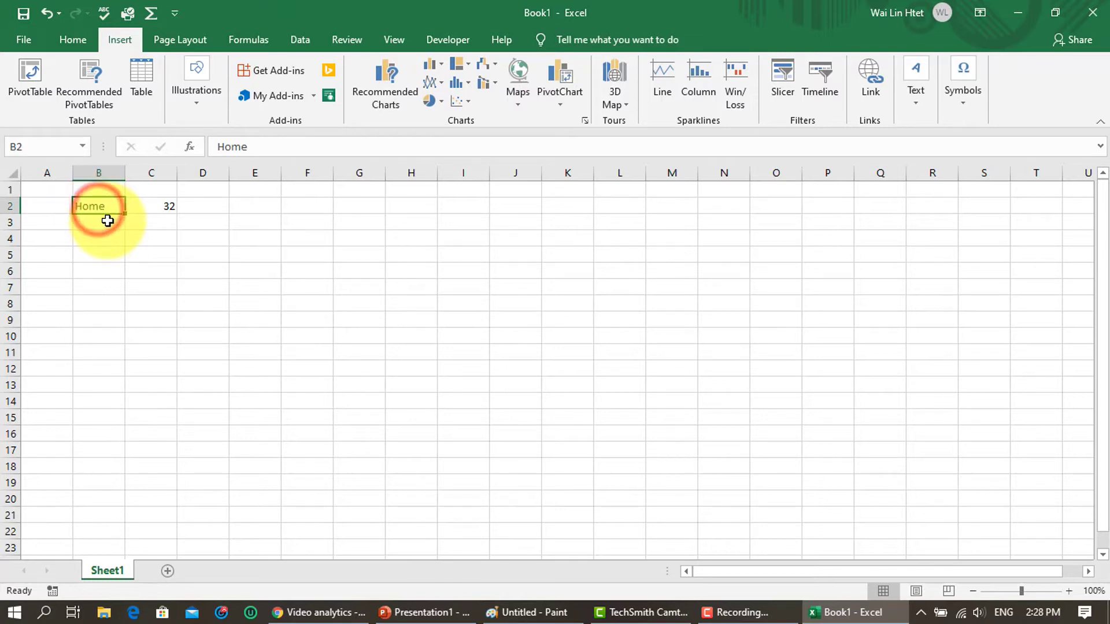
click(151, 210)
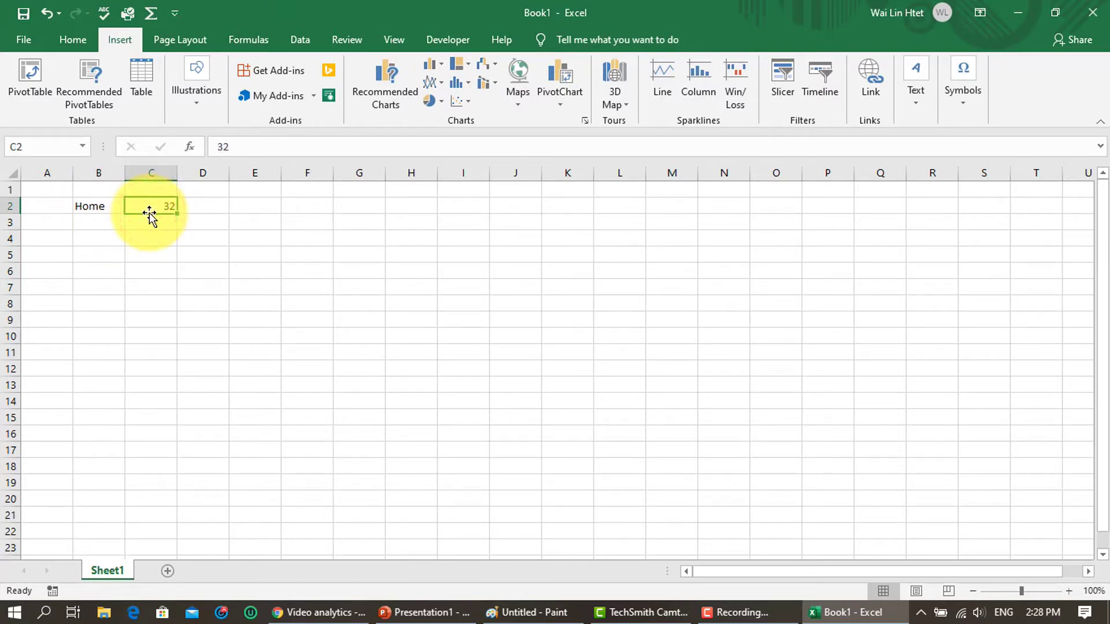
click(193, 210)
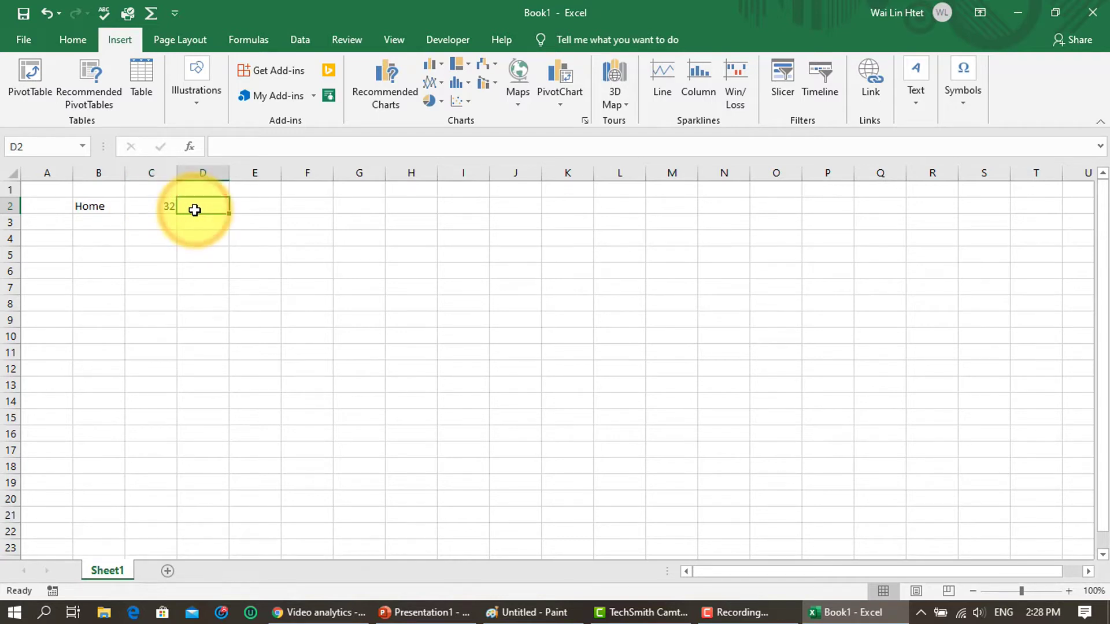
text(Live)
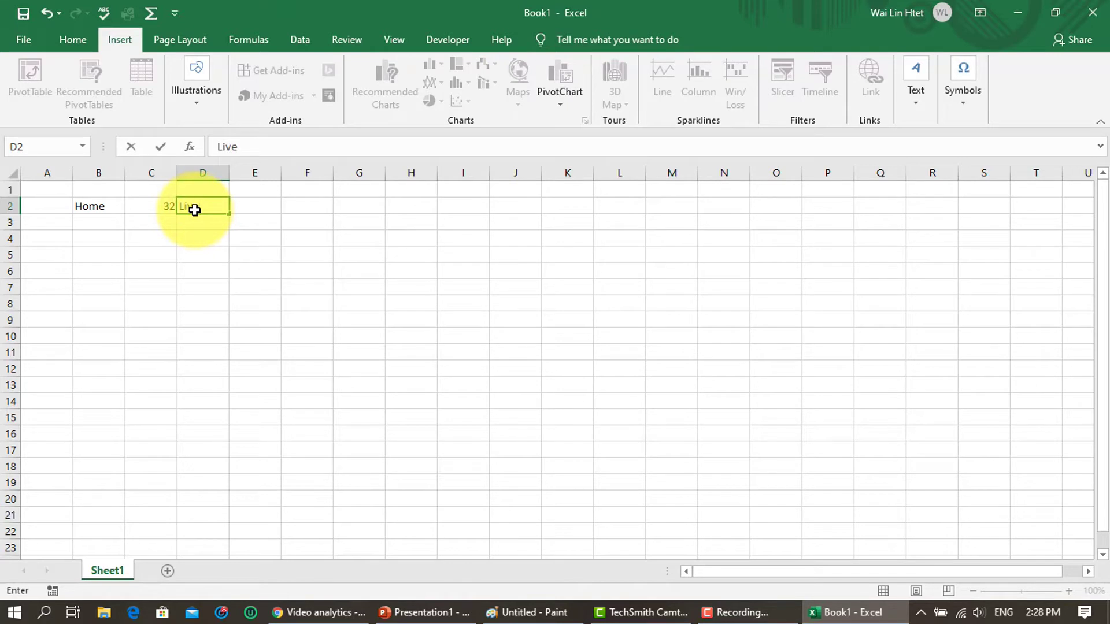
key(Tab)
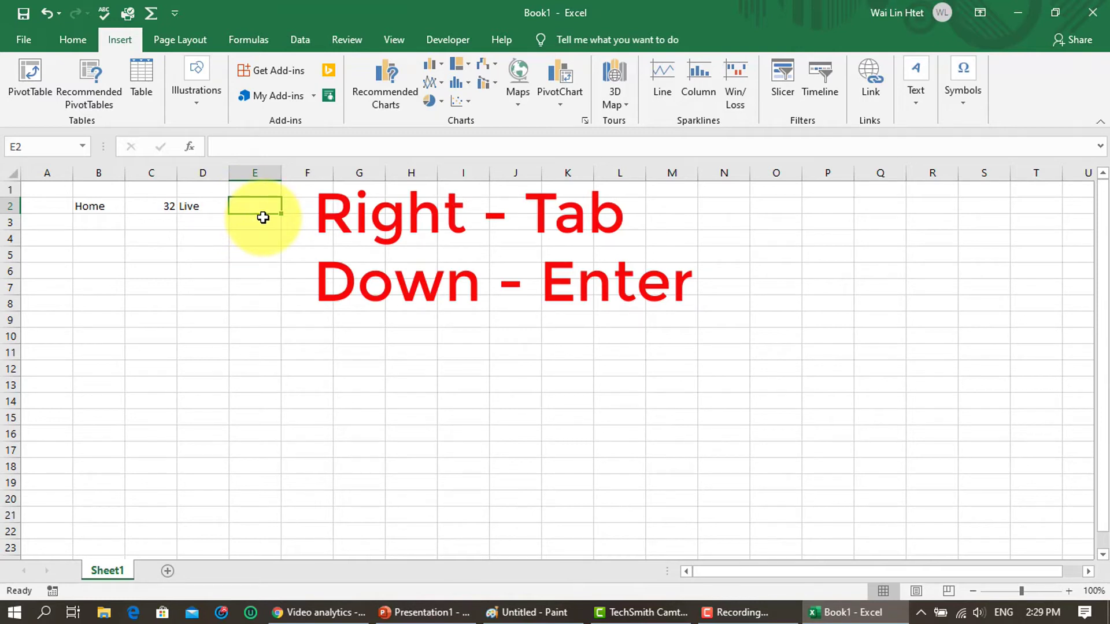
key(Return)
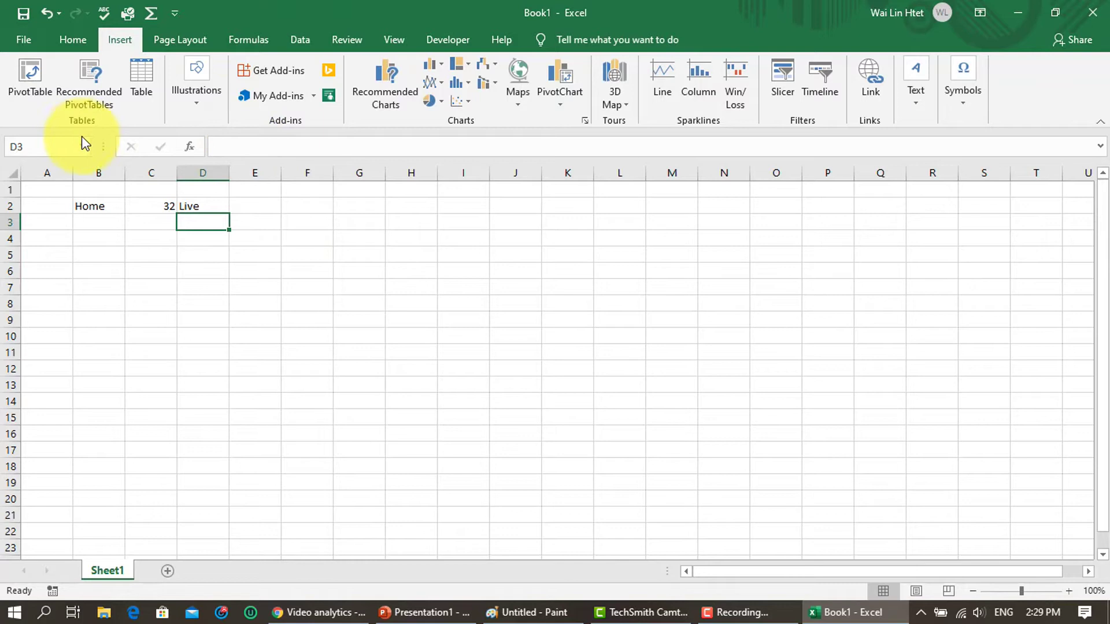
Check the entries via the formula bar and by selecting D2 and C2.
click(250, 148)
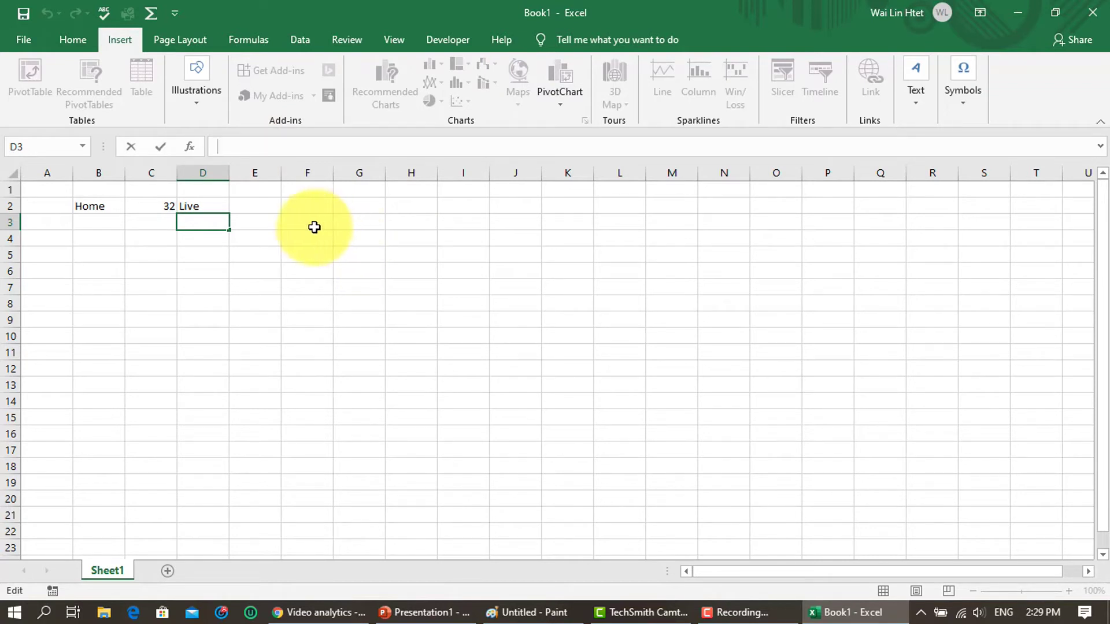
click(202, 207)
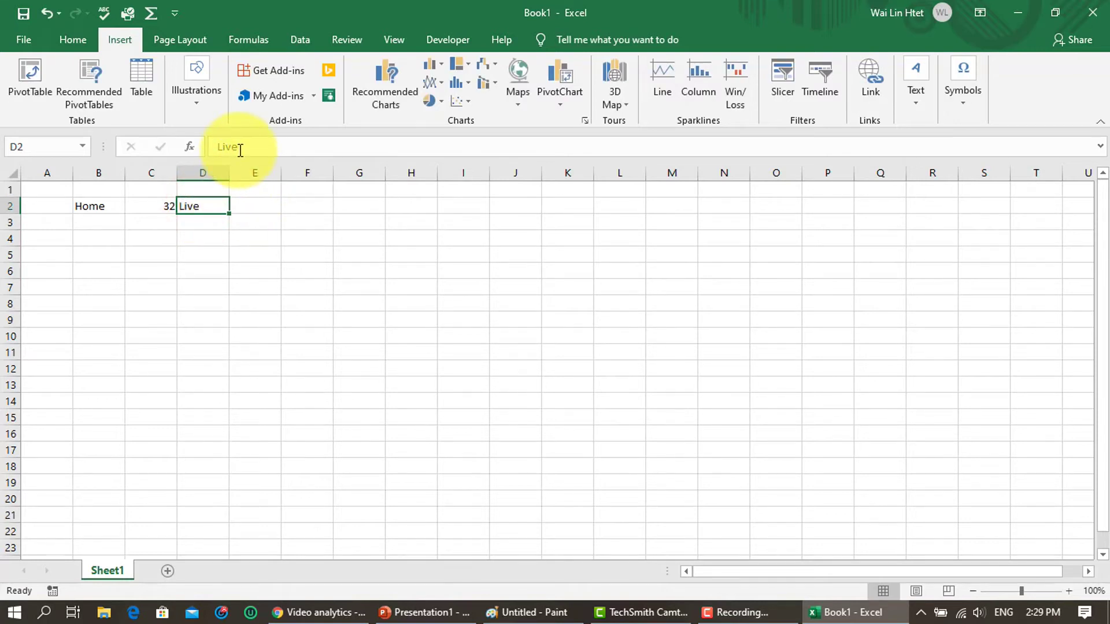
click(152, 206)
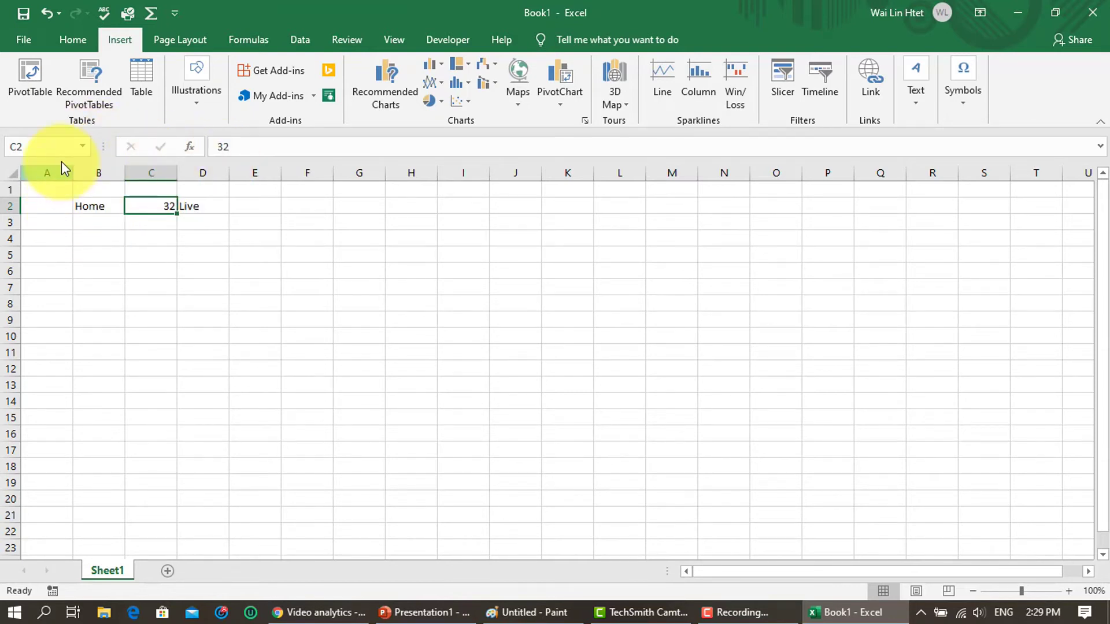
Enter Q10 in the Name Box to jump straight to that cell.
click(40, 144)
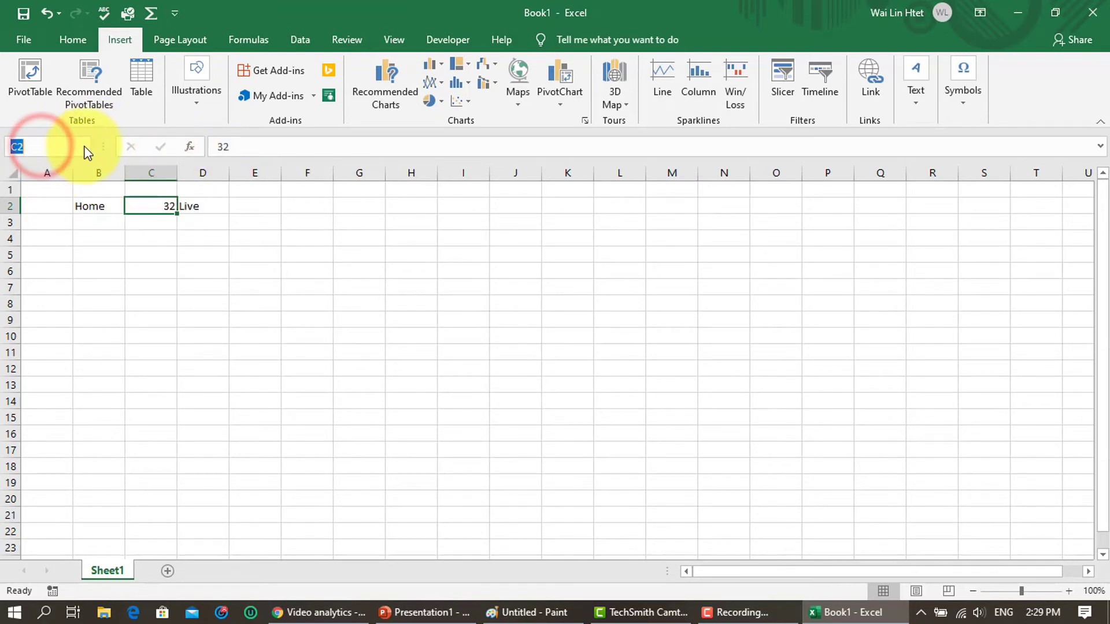
click(132, 274)
click(57, 143)
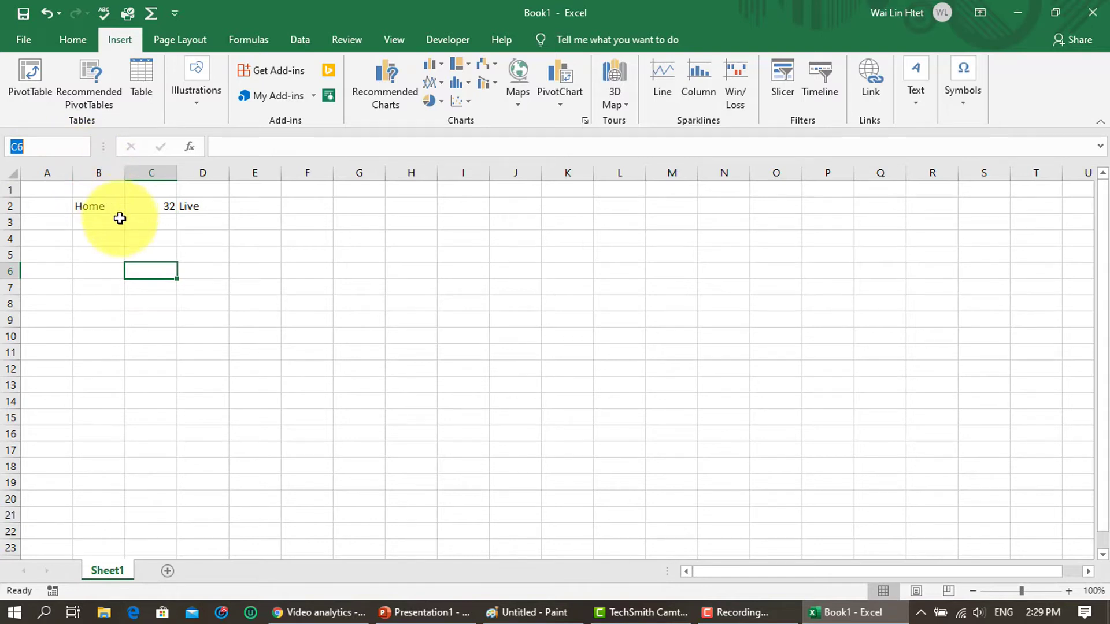
click(153, 254)
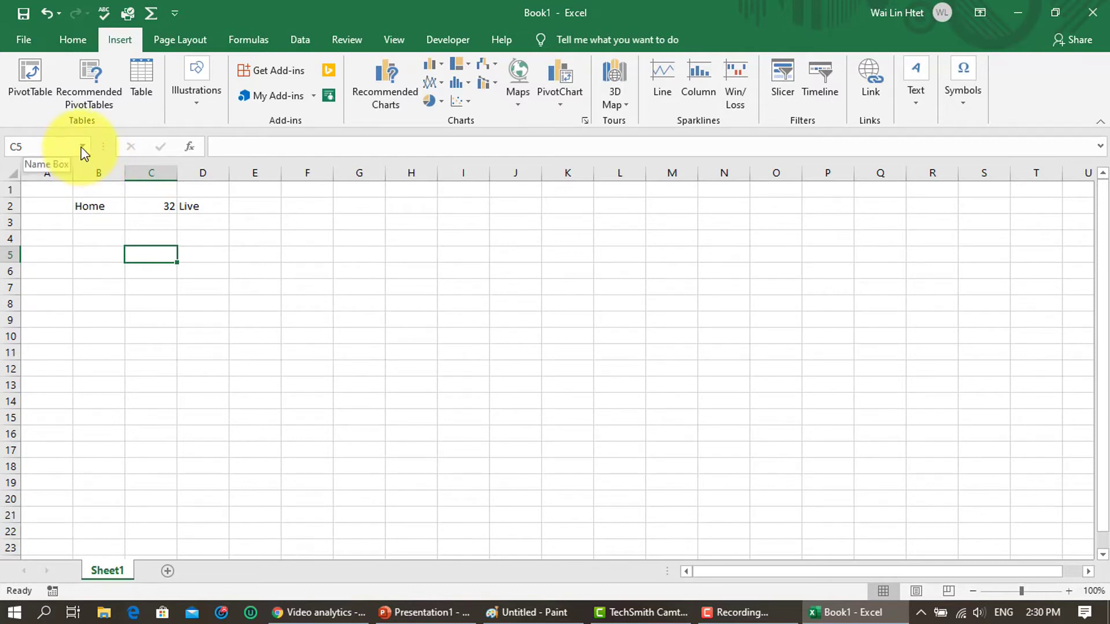
click(36, 146)
text(Q10)
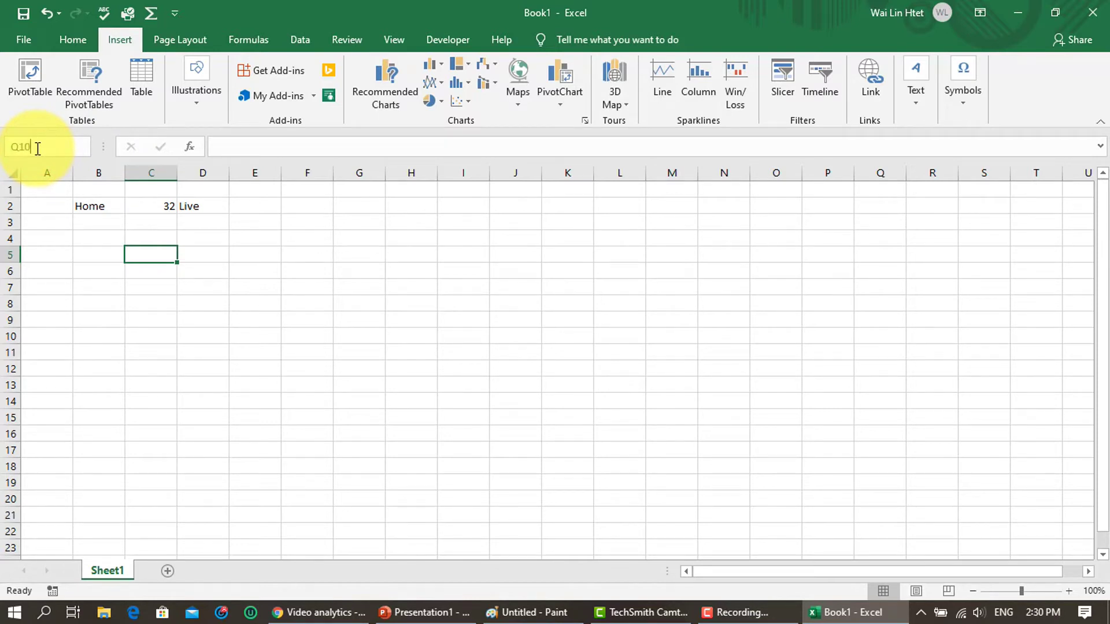
key(Return)
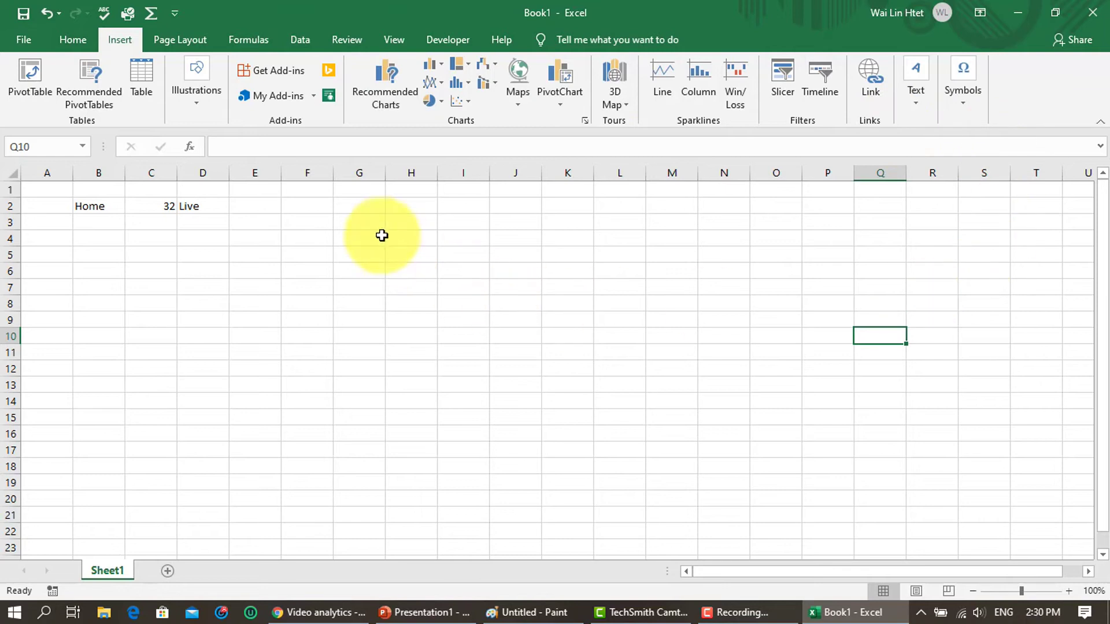
click(978, 17)
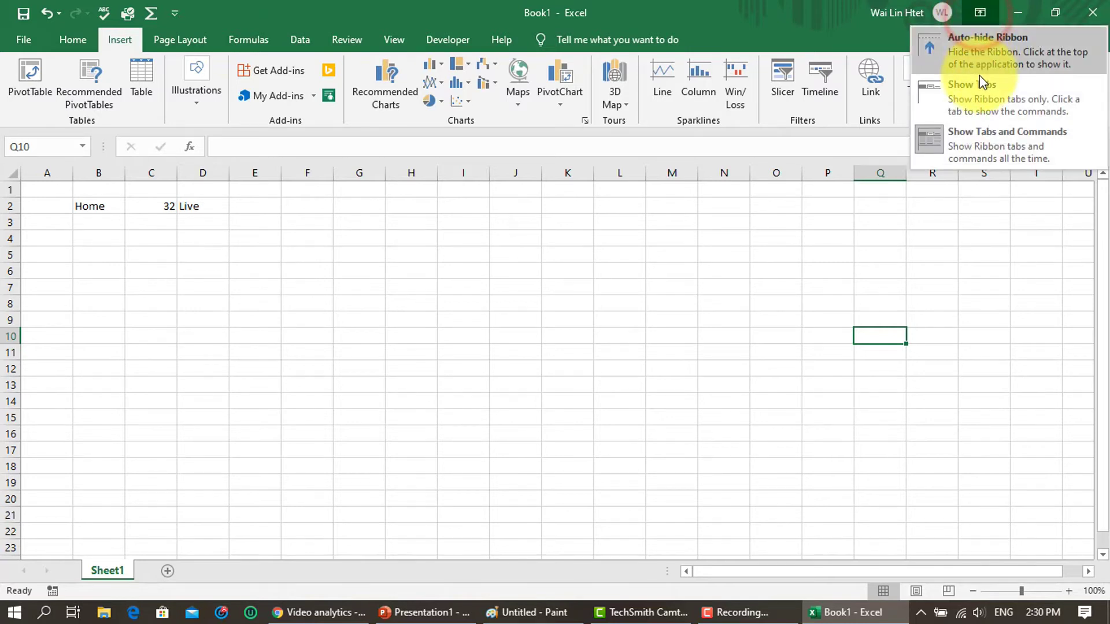
click(979, 60)
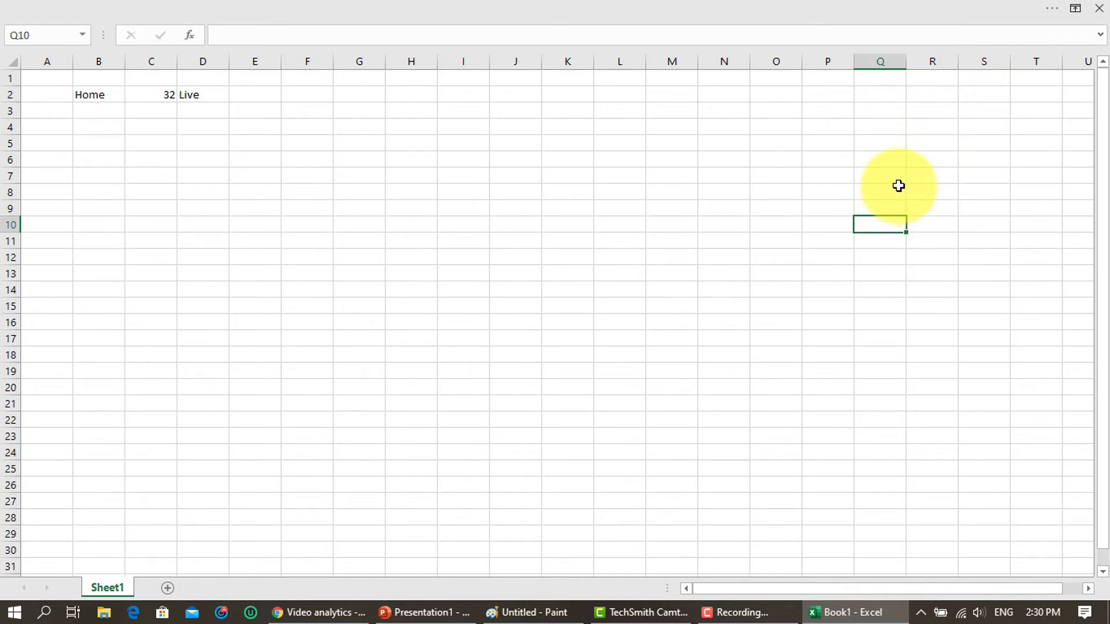
mouse_move(1063, 7)
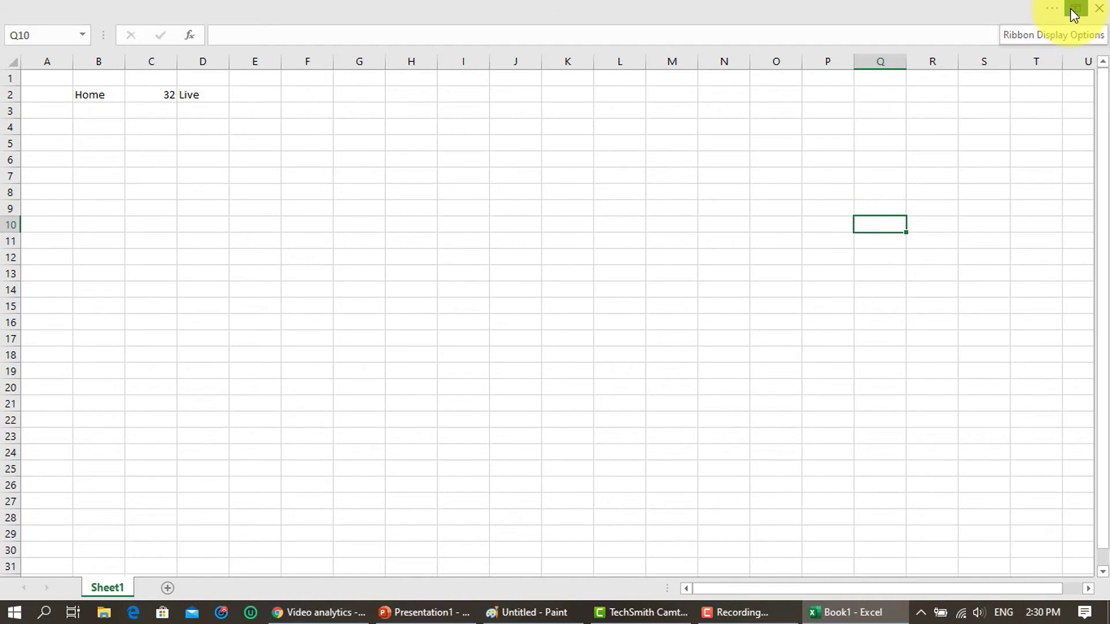
click(1070, 9)
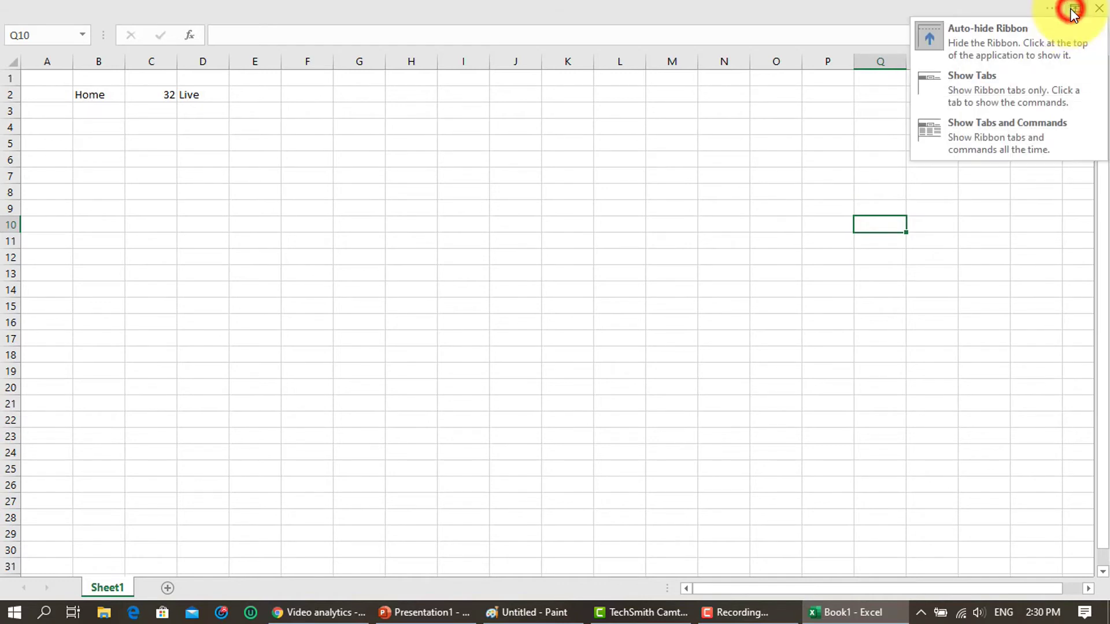
click(953, 138)
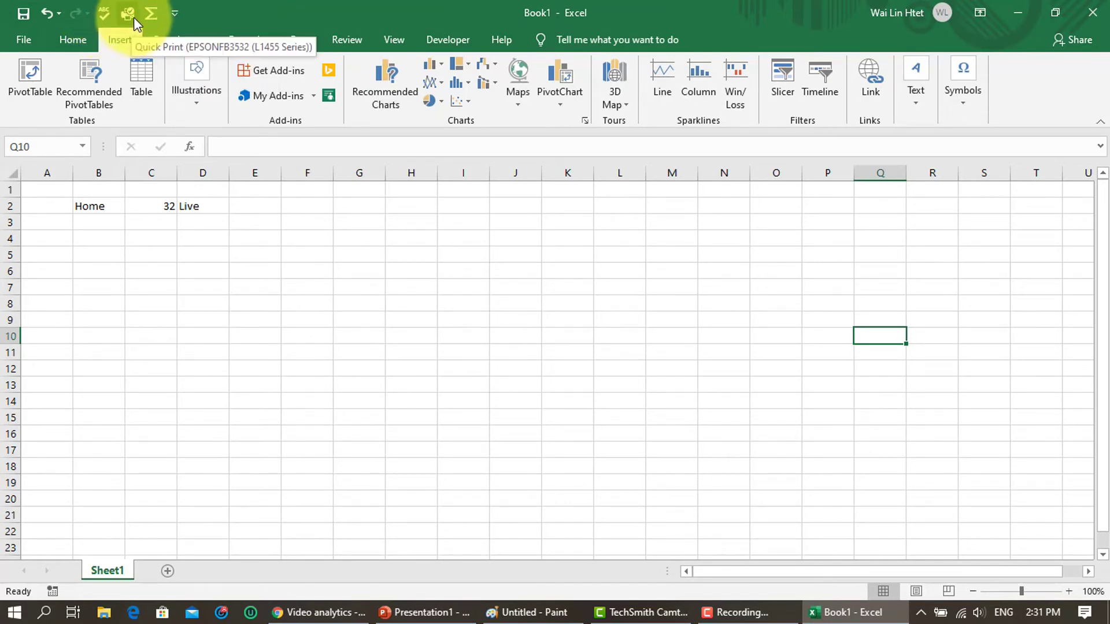
Add the New command to the Quick Access Toolbar.
click(178, 19)
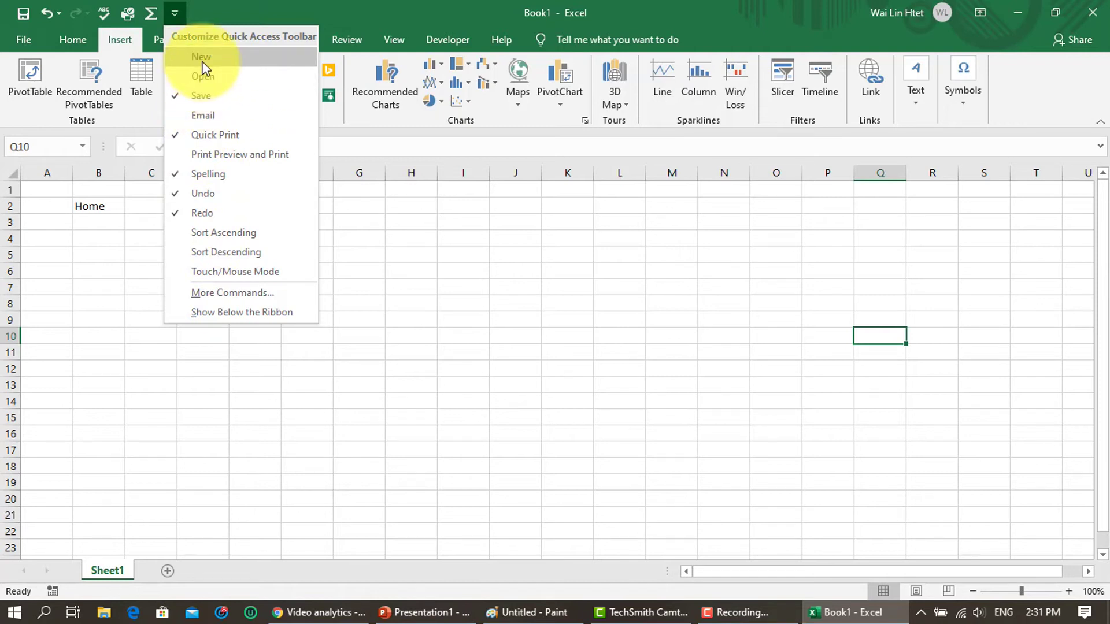
click(202, 60)
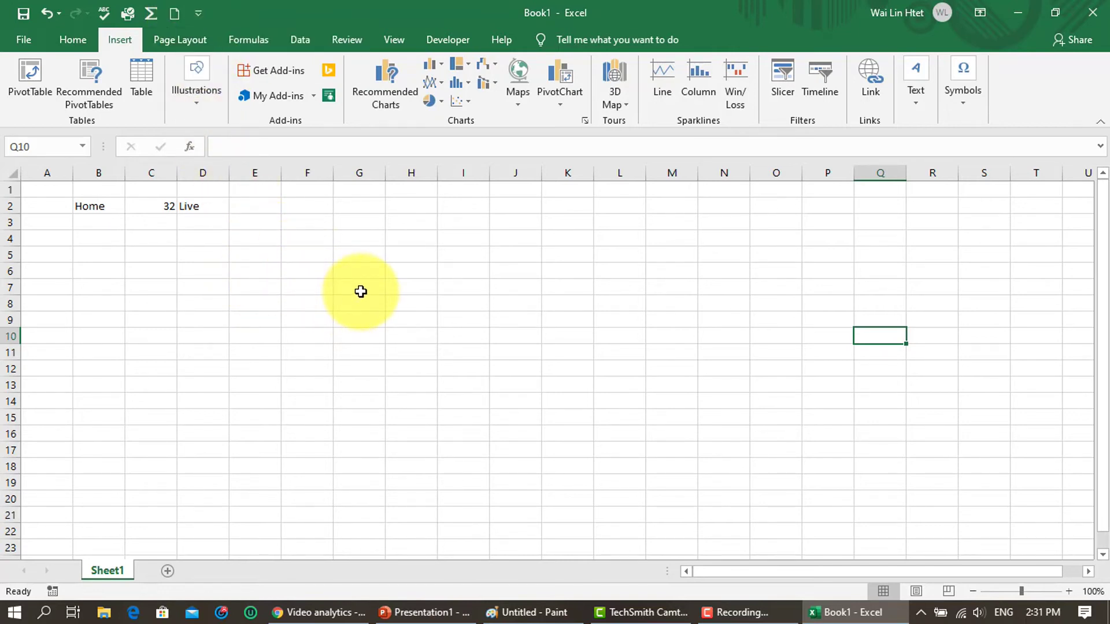
Fill G7:G13 with the series 29 to 35.
double_click(361, 292)
text(29)
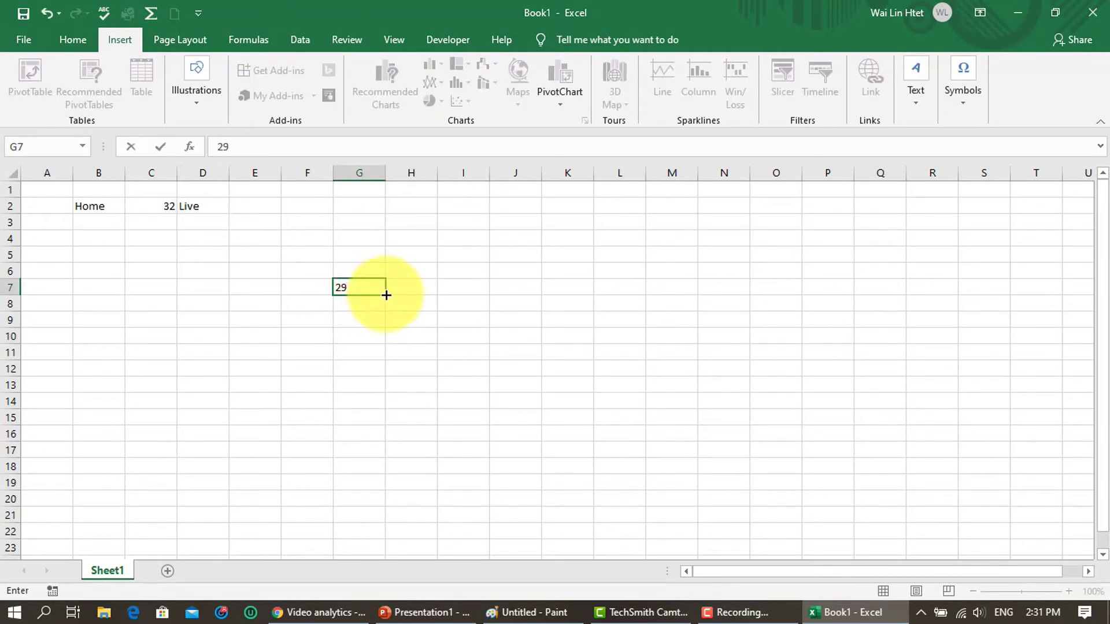
drag(387, 294, 383, 399)
click(395, 403)
click(422, 439)
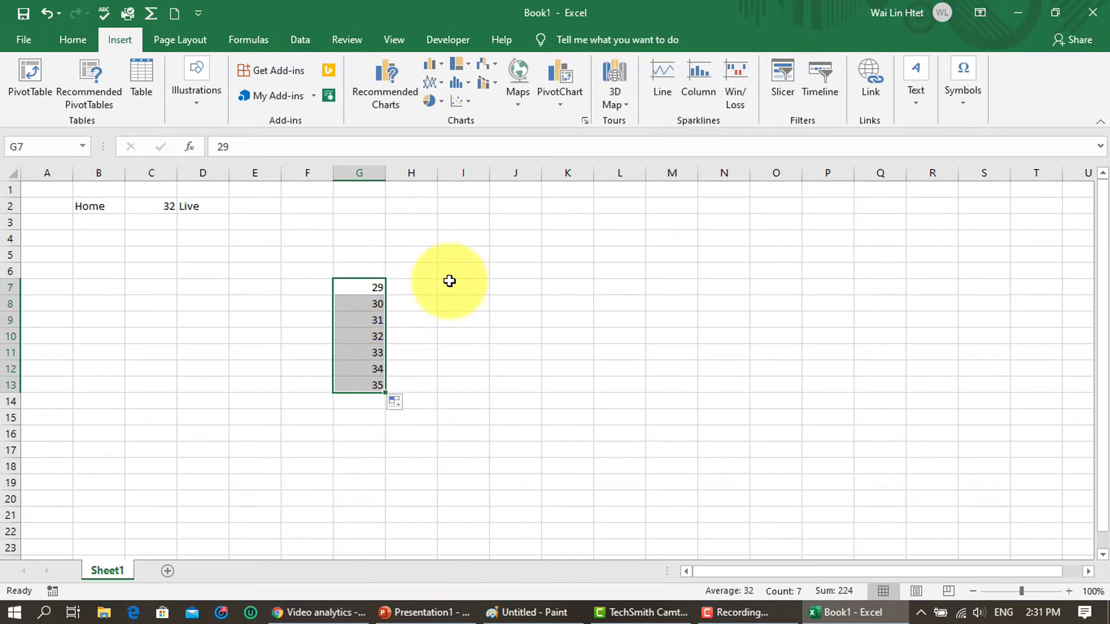
click(429, 292)
Sum G7:G13 with Quick Analysis, giving 224 in G14.
click(363, 287)
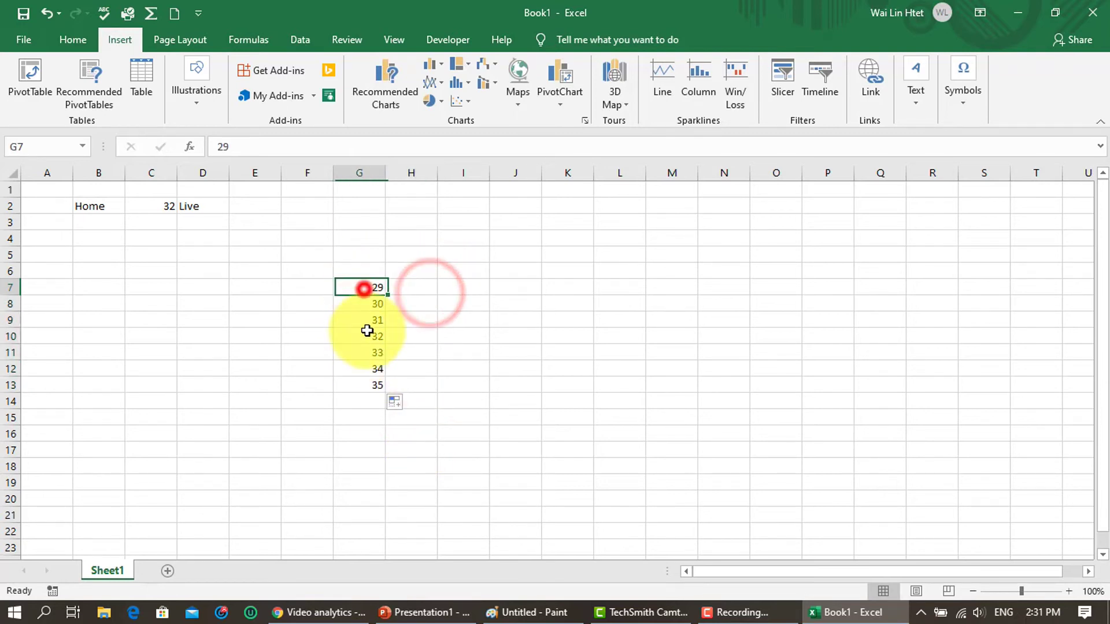
drag(367, 331, 377, 386)
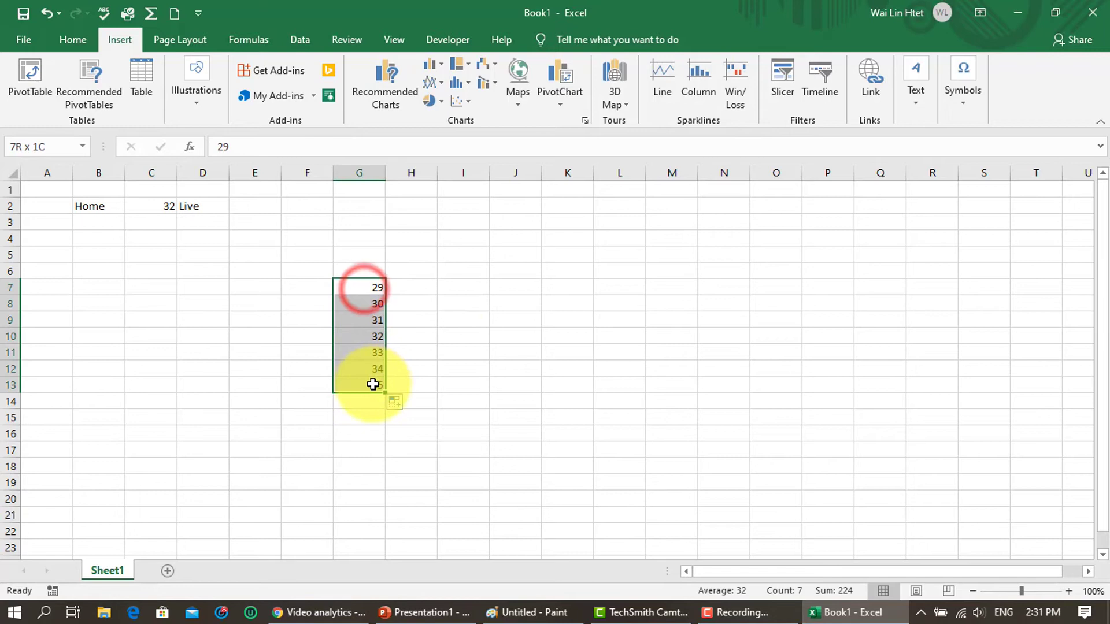
click(151, 12)
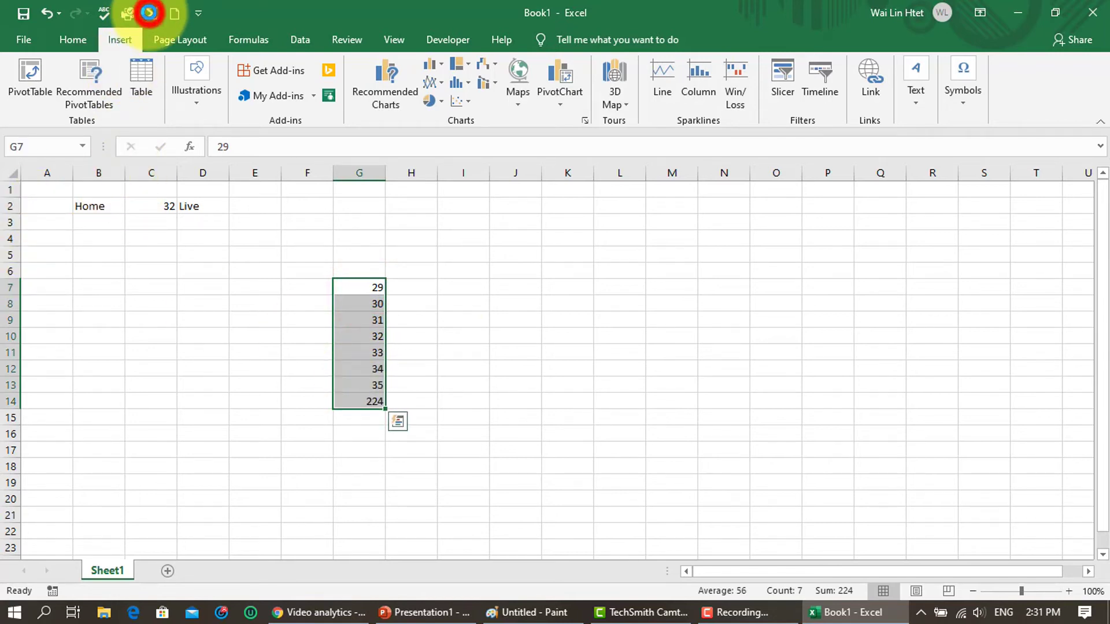
click(366, 403)
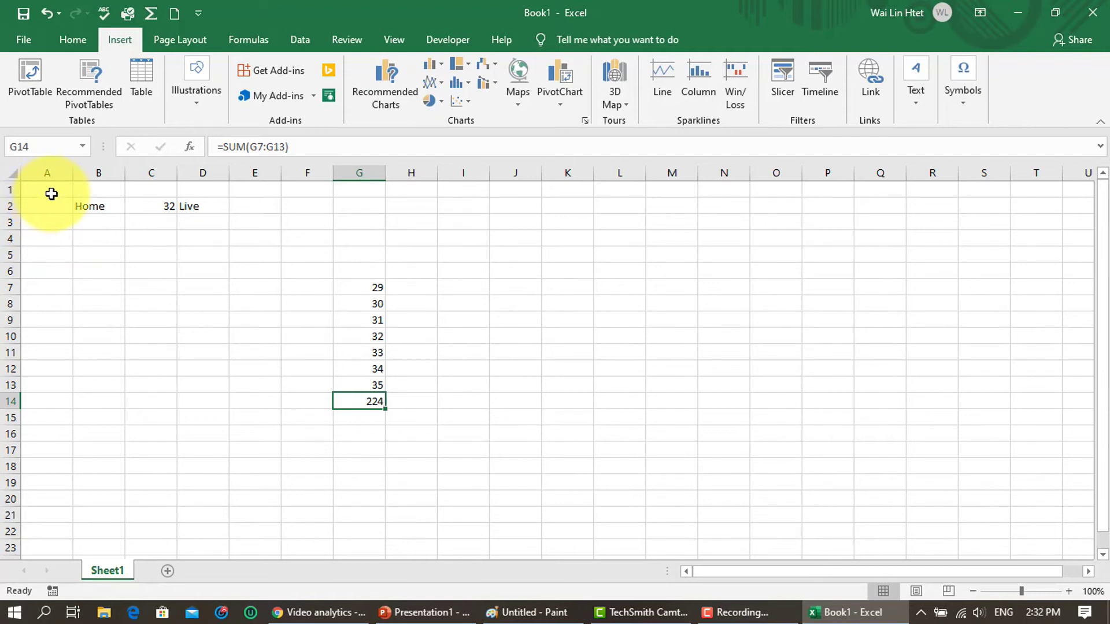
click(53, 193)
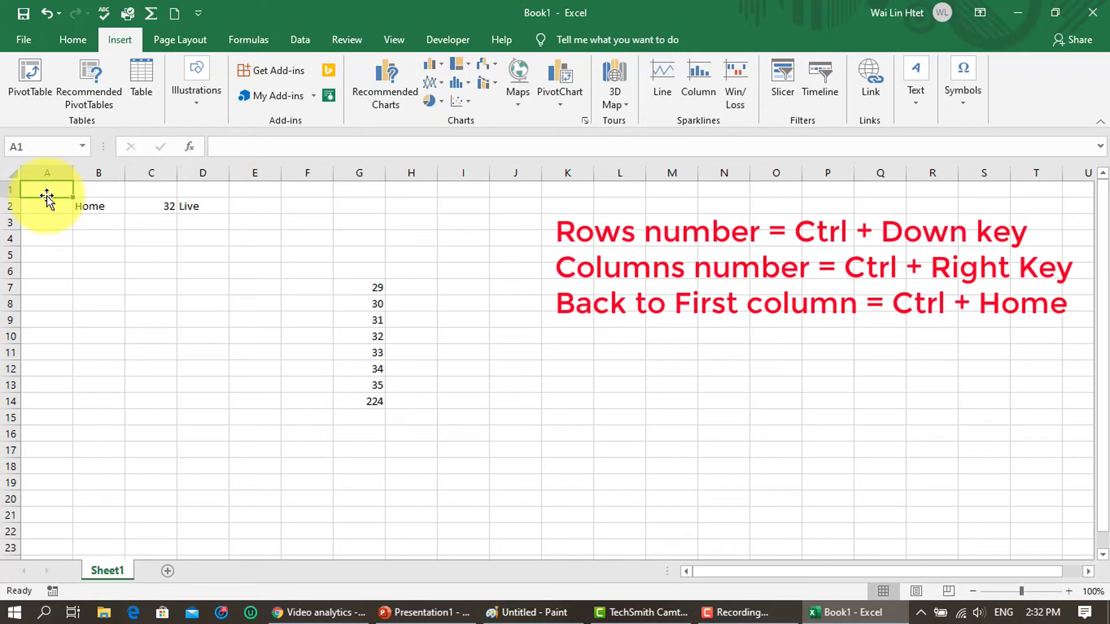
key(ctrl+Down)
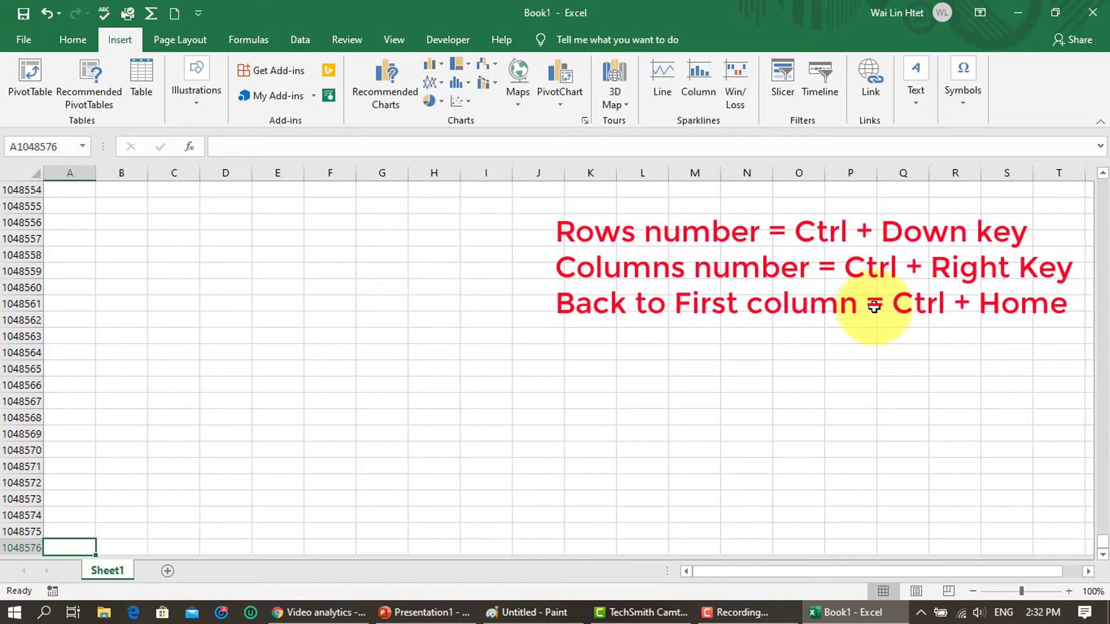
key(ctrl+Right)
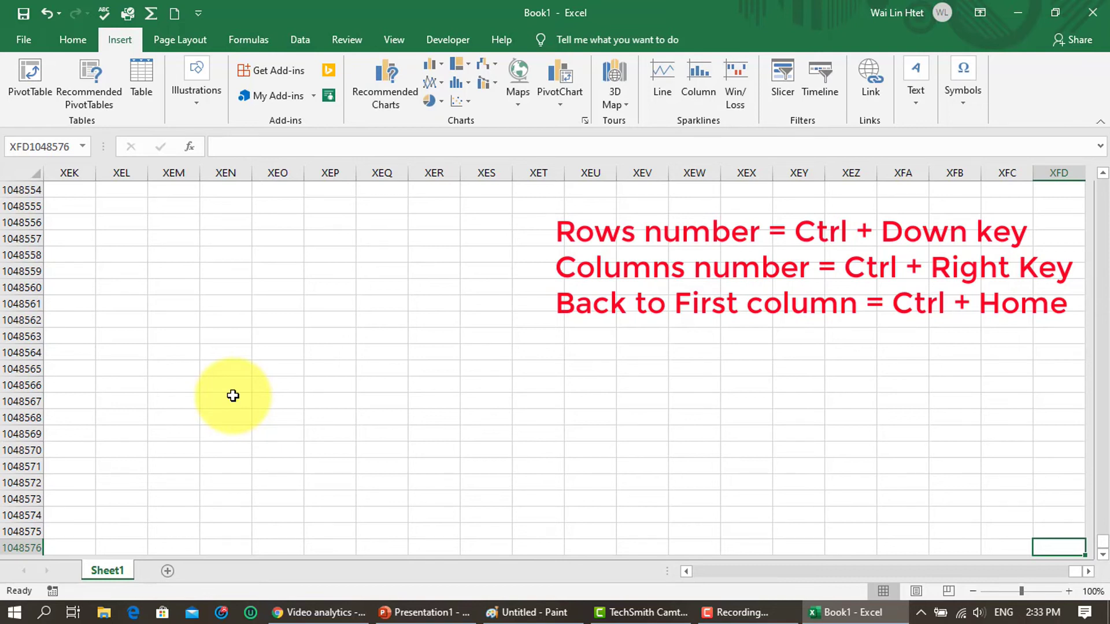
key(ctrl+Home)
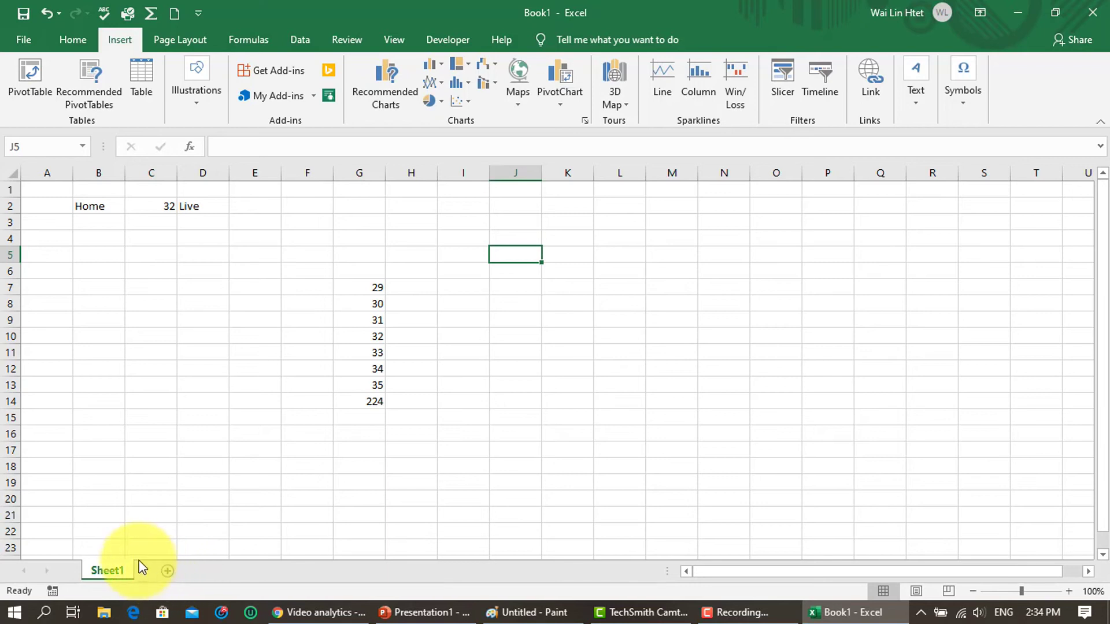
Add Sheet2 and Sheet3, then put the Sheet1 tab into rename mode.
click(168, 571)
click(218, 570)
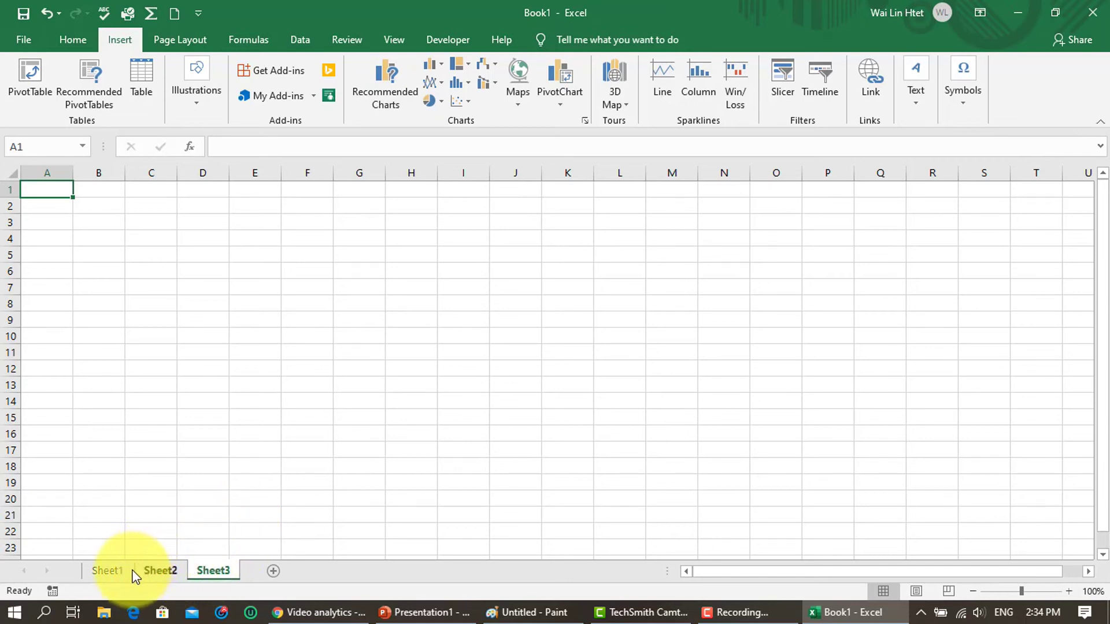
double_click(111, 572)
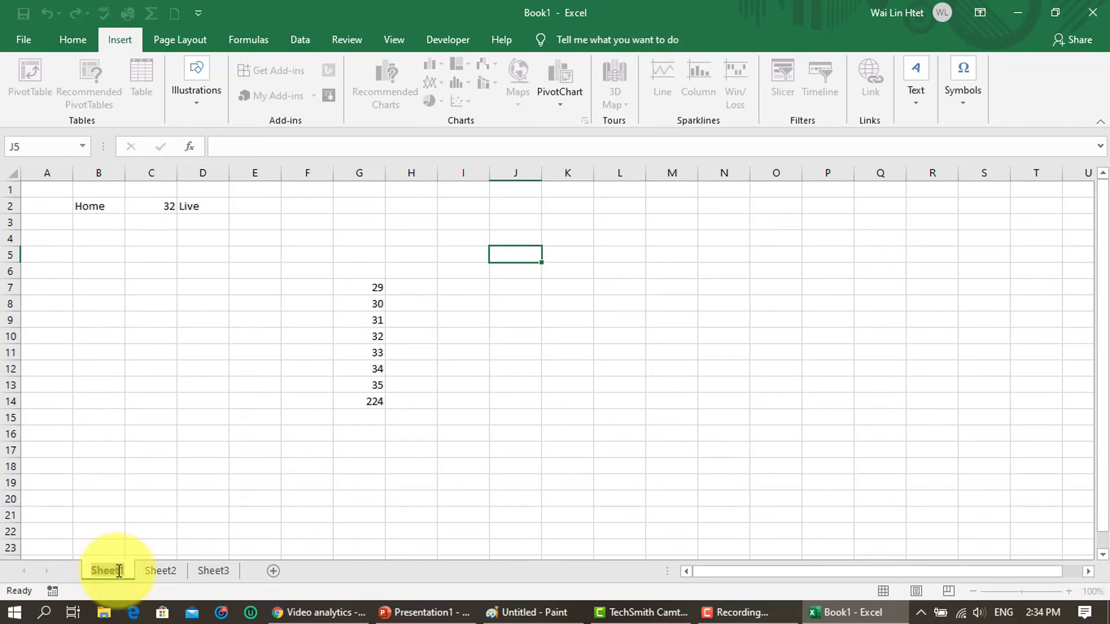
click(113, 574)
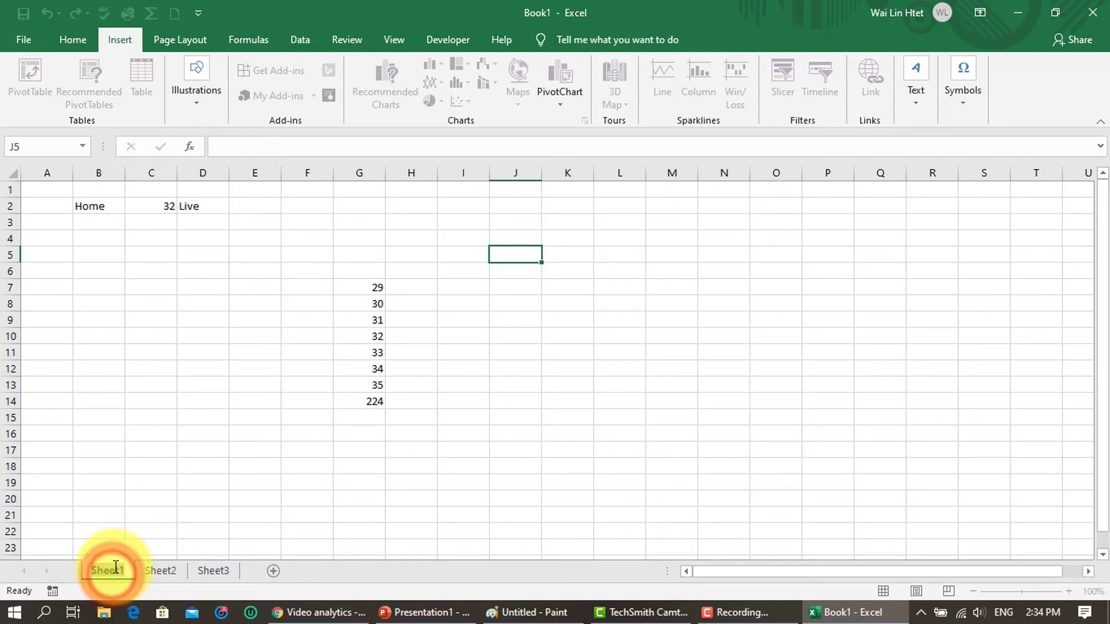
Rename Sheet1 to 'Customer' and move it after Sheet3.
text(Customer)
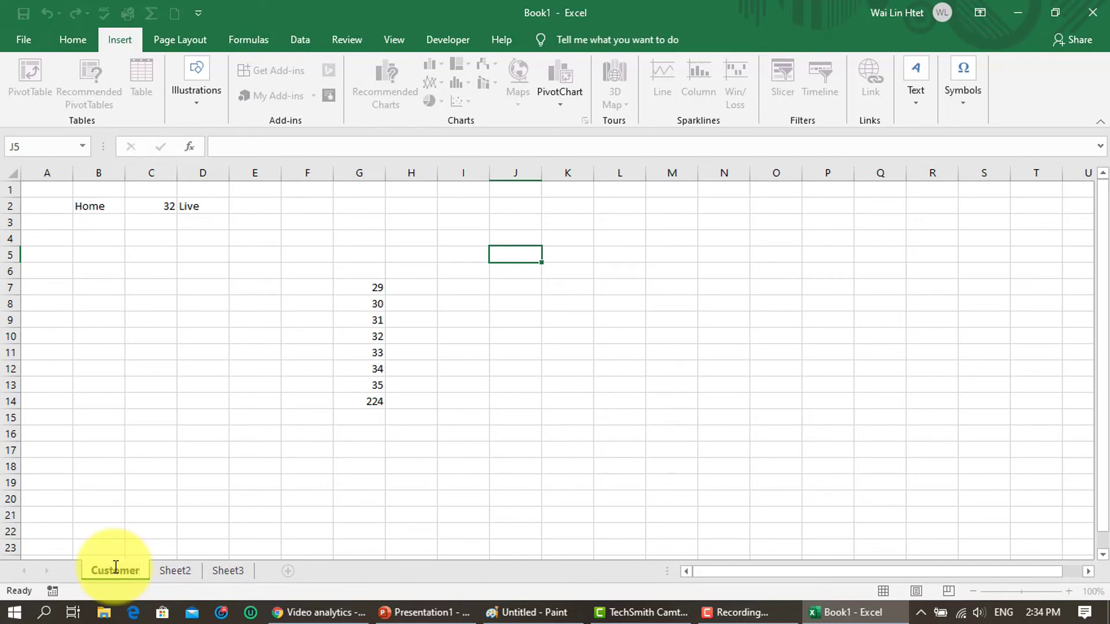
key(Return)
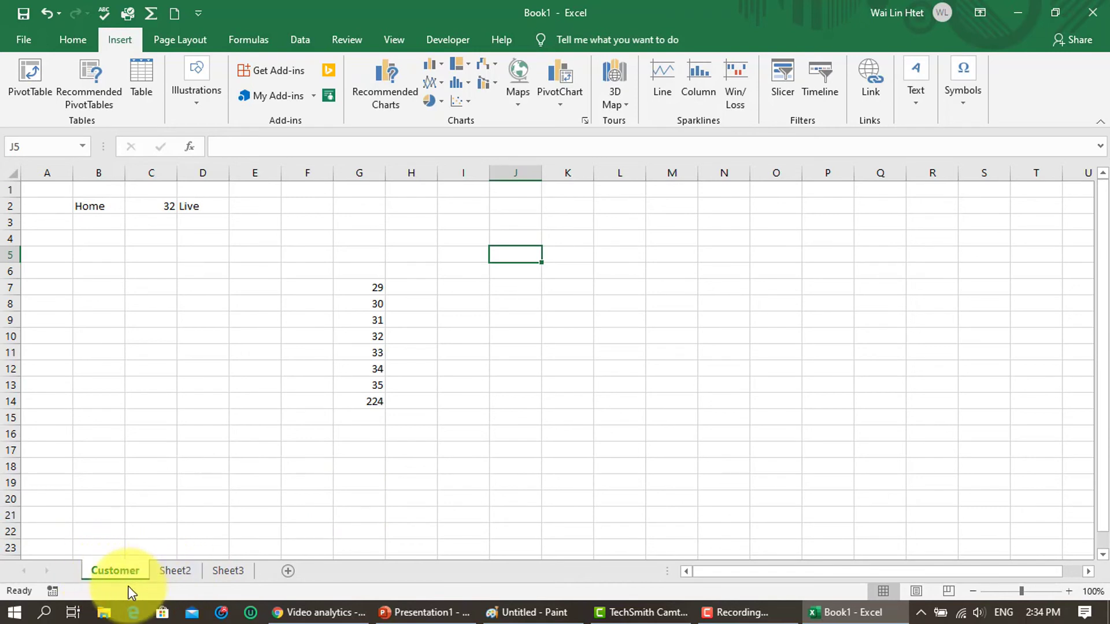
drag(117, 575, 267, 572)
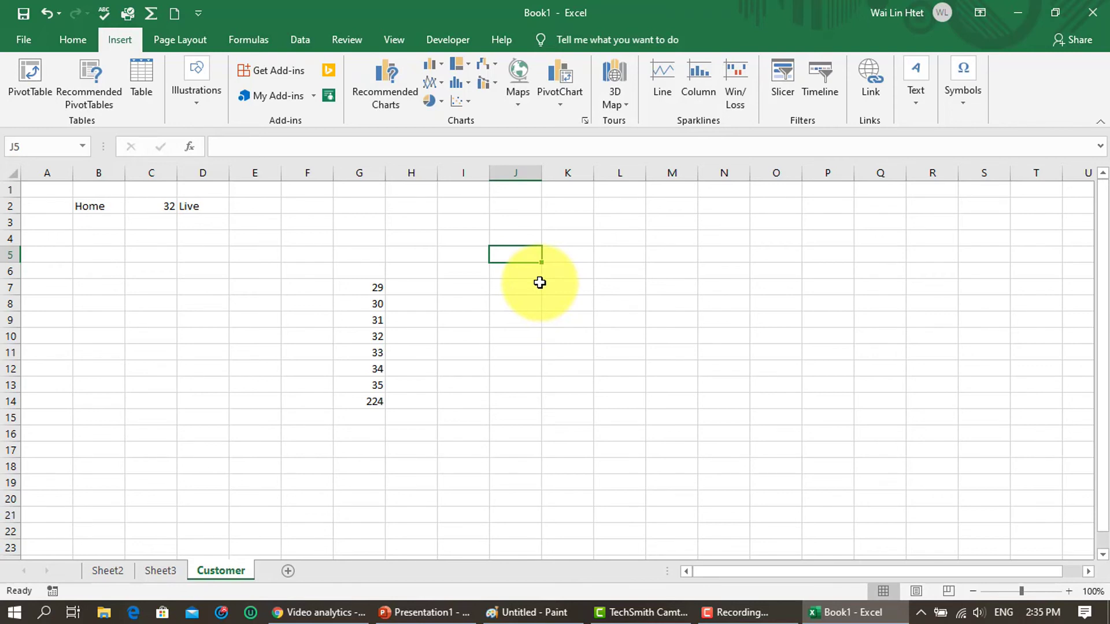
Enter the heading 'Address' in cell K5, fixing the typo.
click(564, 258)
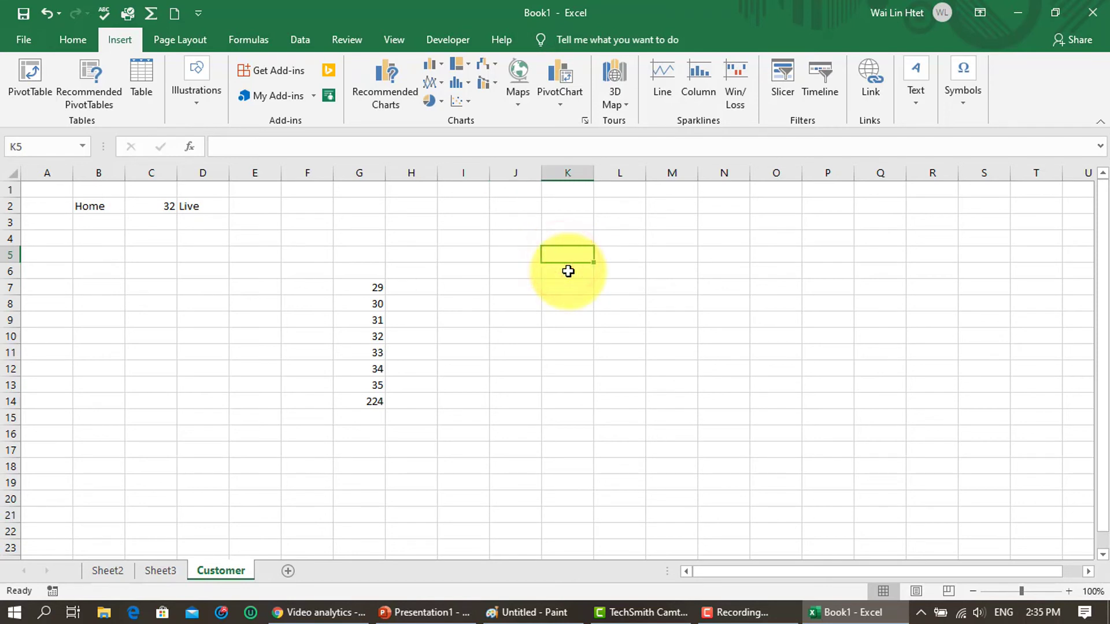
text(Addree)
key(BackSpace)
text(ss)
key(Return)
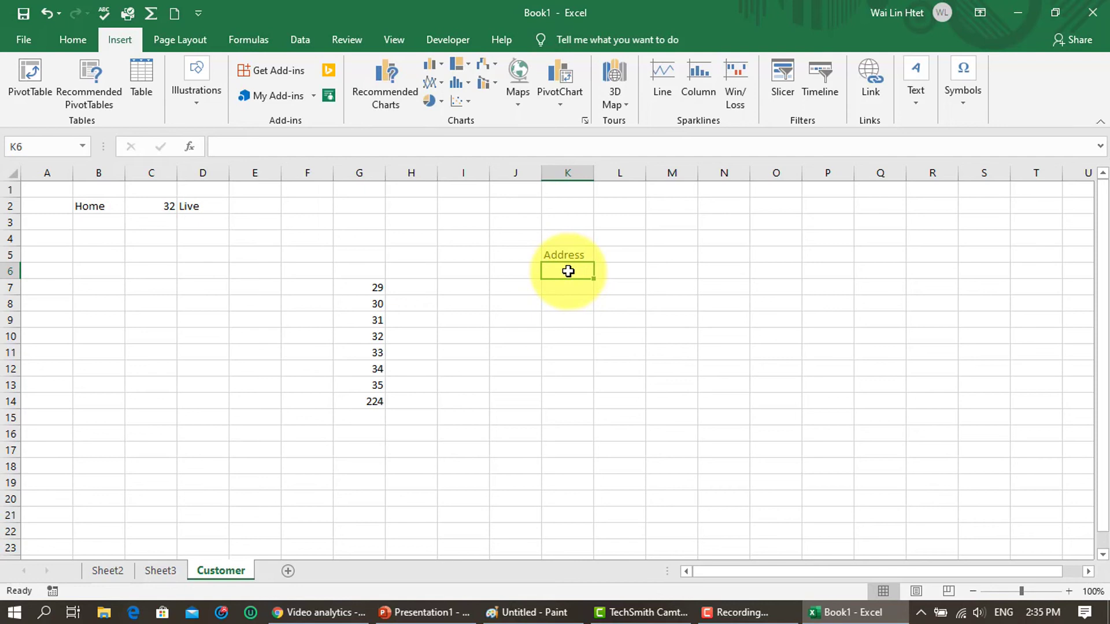
Enter the customer's street address in K6 and reselect that cell.
text(2/B P)
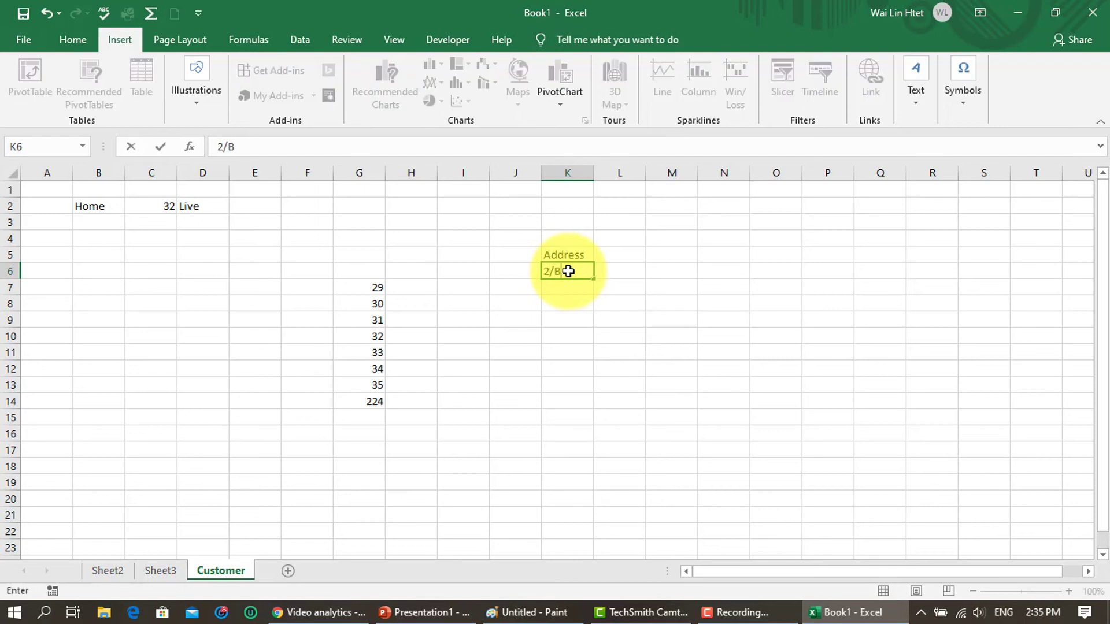
text(etro)
text(leum Avenue, )
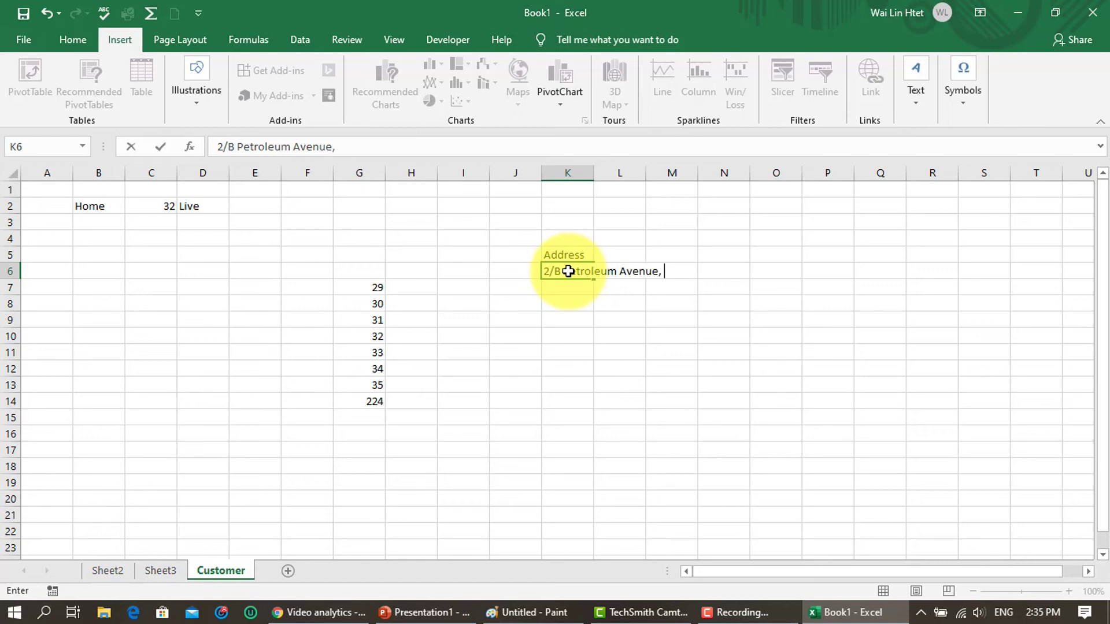
text(Botahtaung)
key(Return)
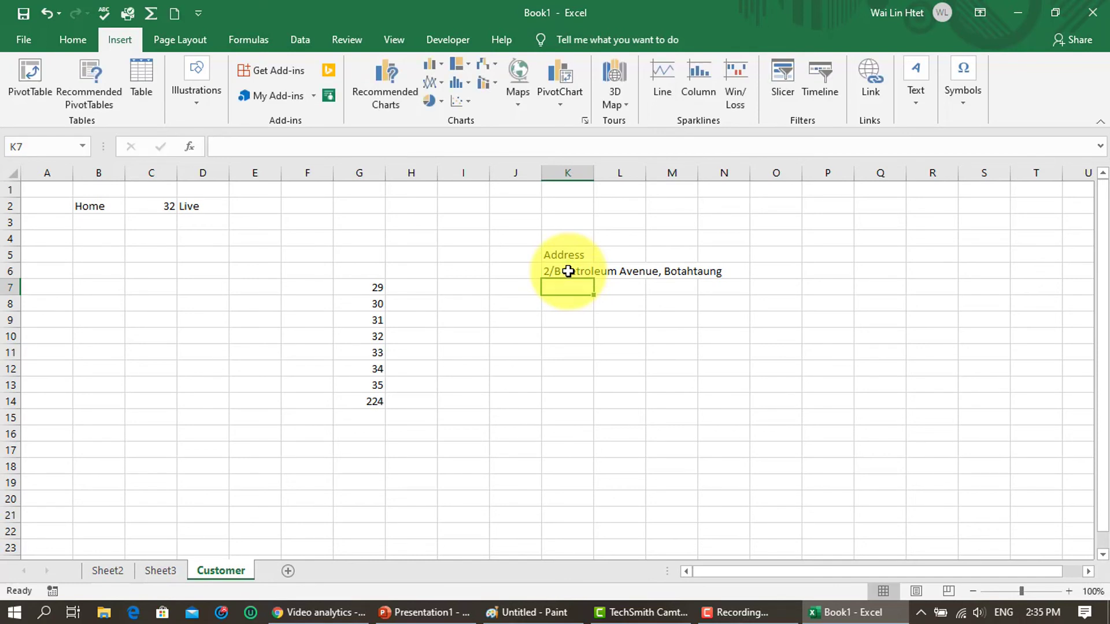
click(619, 341)
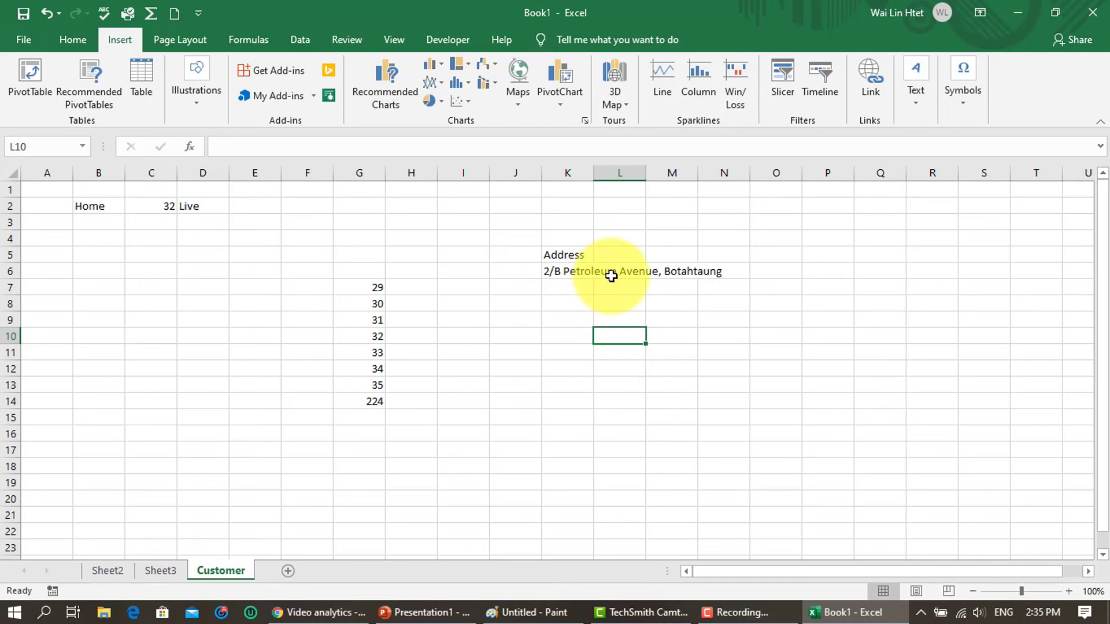
click(590, 274)
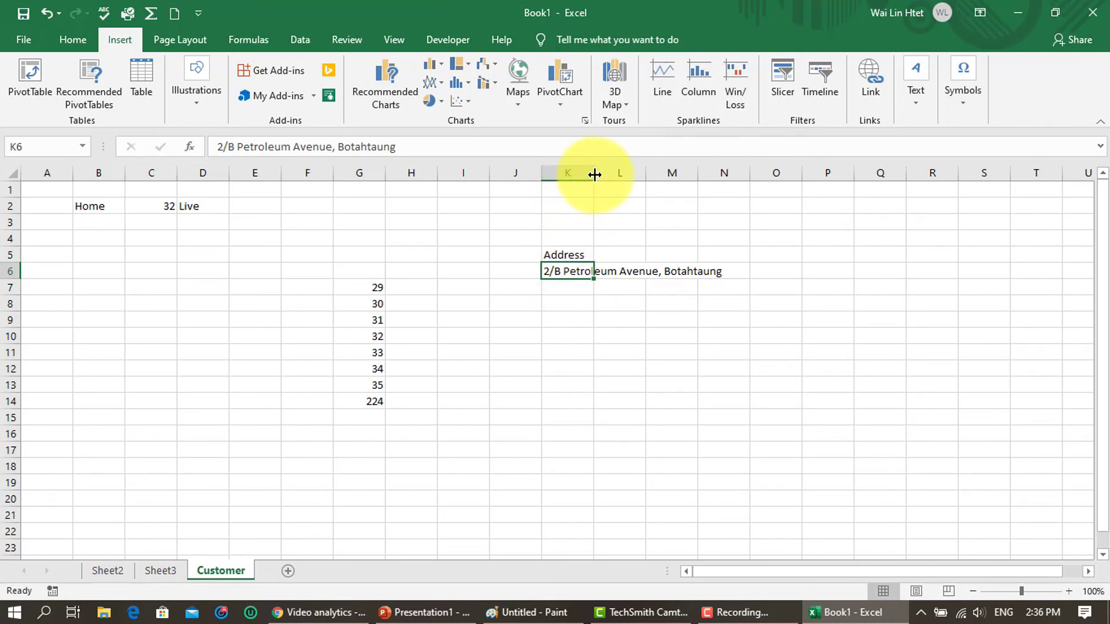
AutoFit column K to the address width, undoing an earlier manual drag-widen.
drag(594, 174, 715, 175)
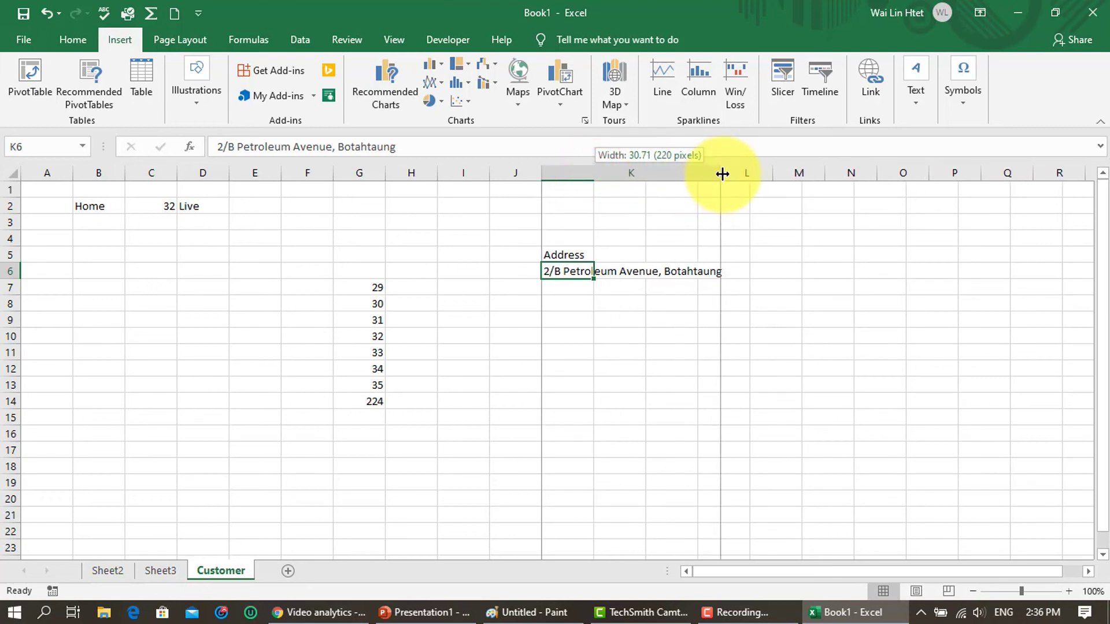
drag(715, 176, 725, 175)
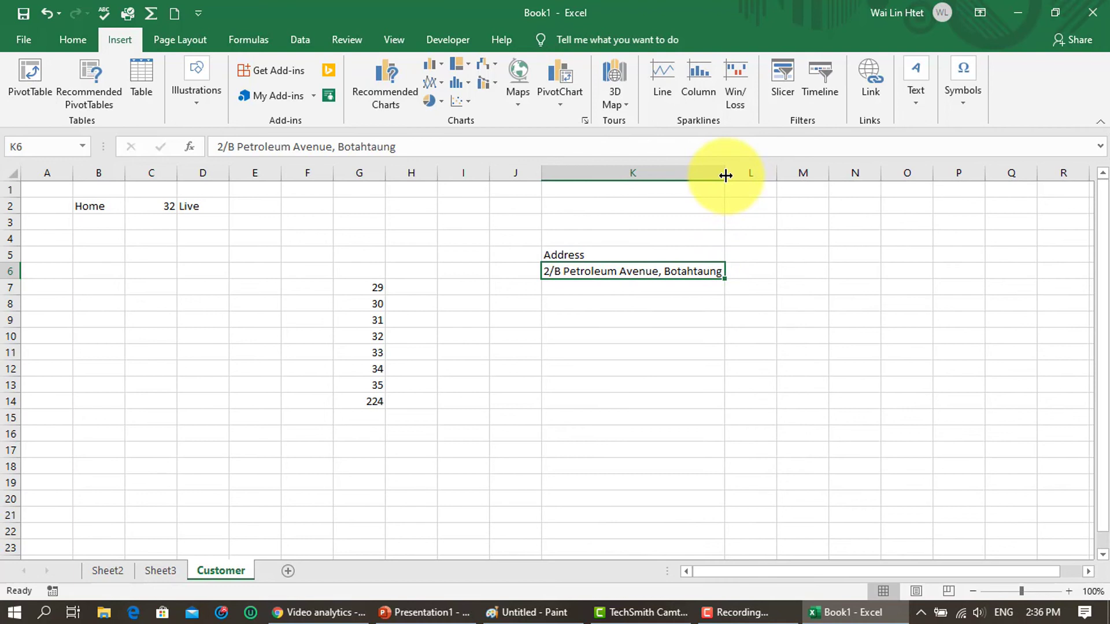
key(ctrl+z)
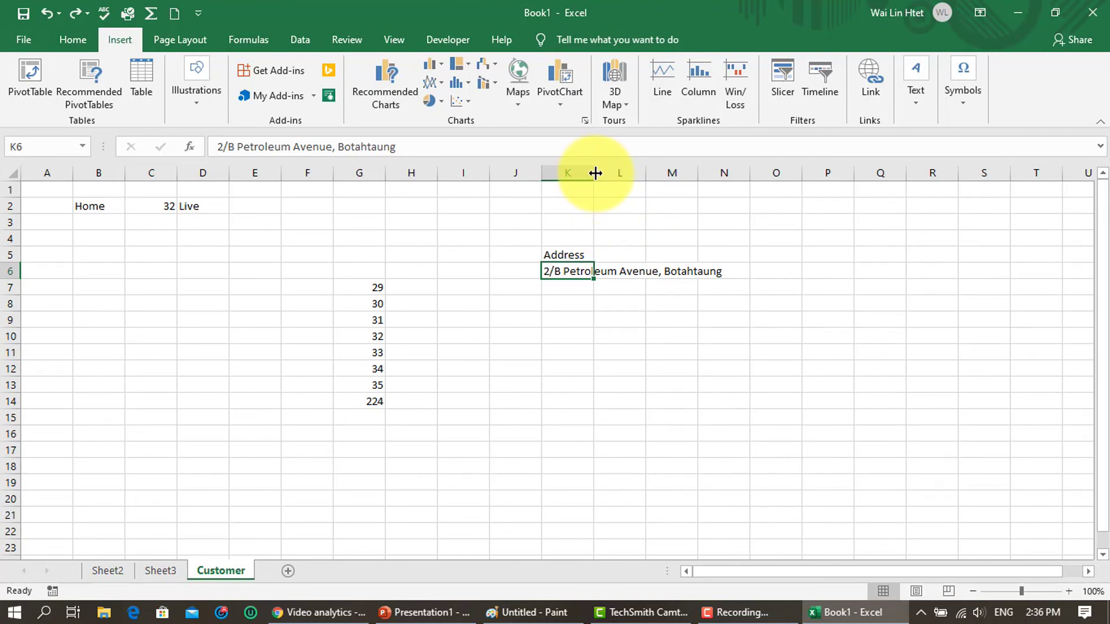
double_click(595, 173)
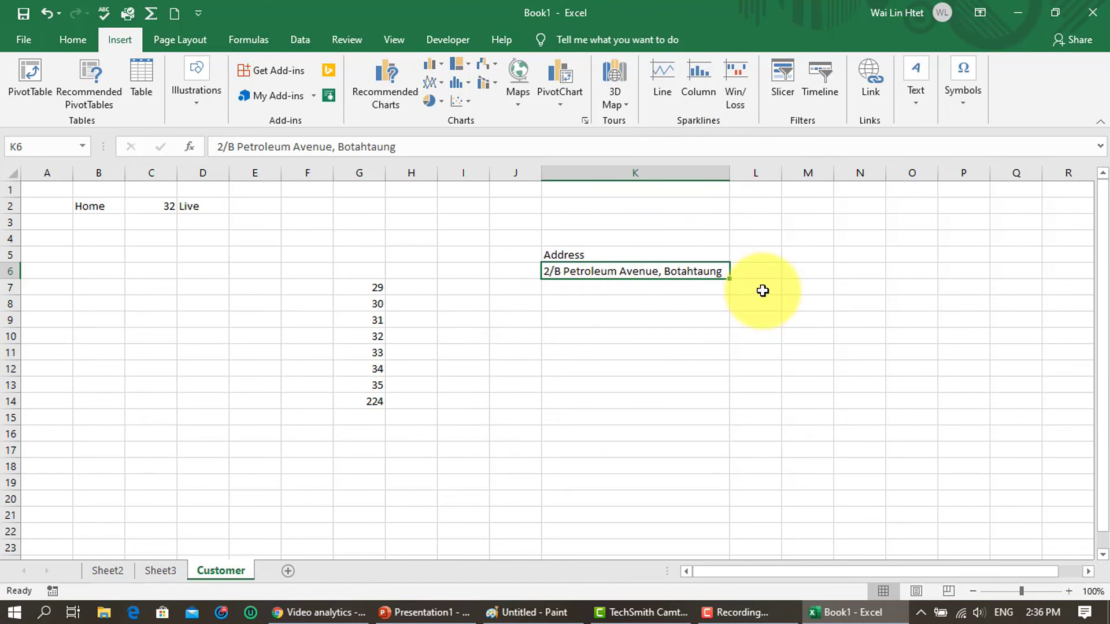
Type the person's full name into L7 and reselect that cell.
click(762, 290)
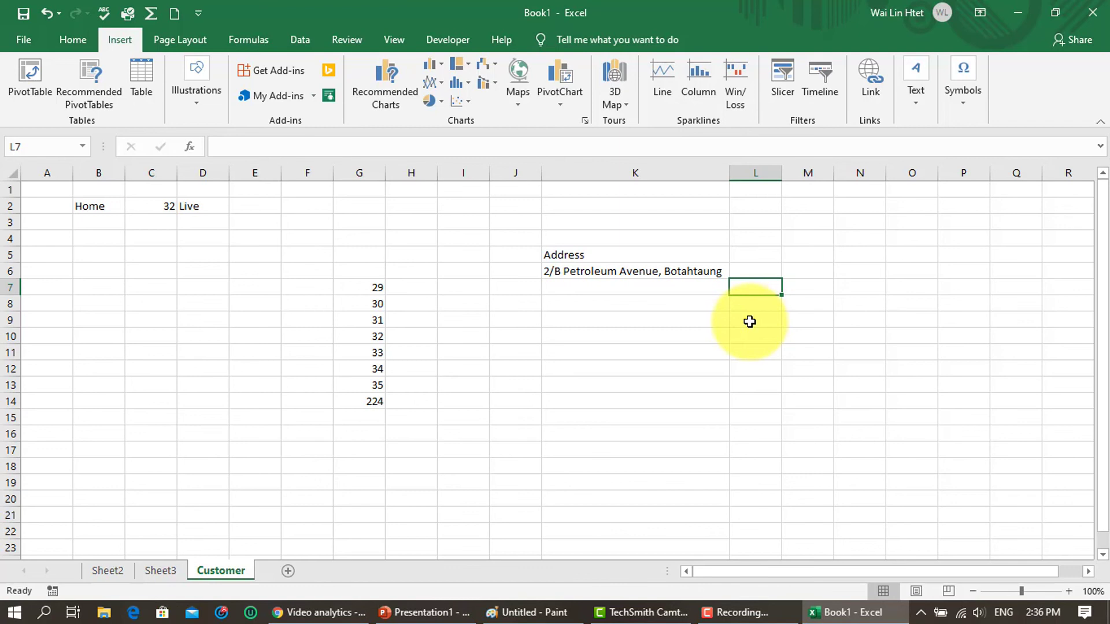
text(Wai Lin Htet)
click(825, 334)
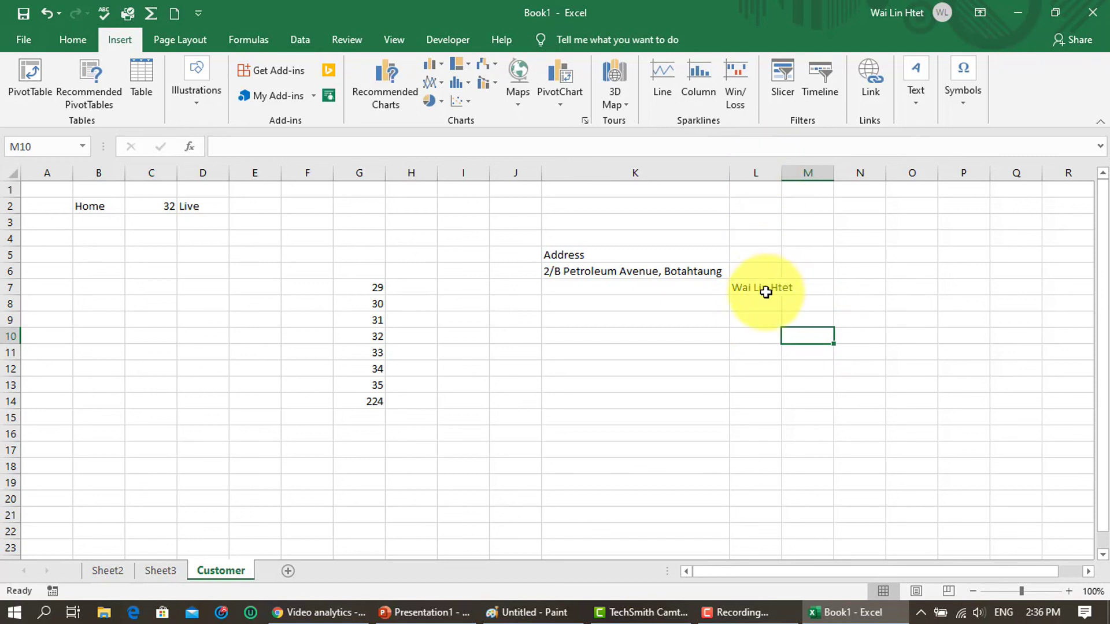
click(765, 293)
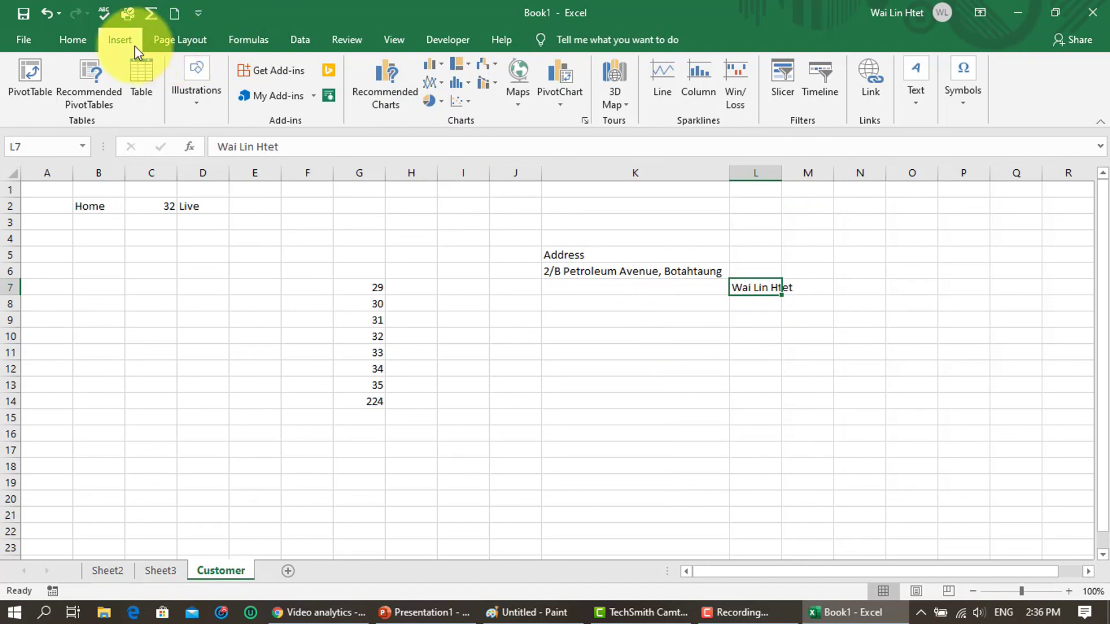
Apply Wrap Text to L7 so the name fits on two lines in a taller row 7.
click(74, 42)
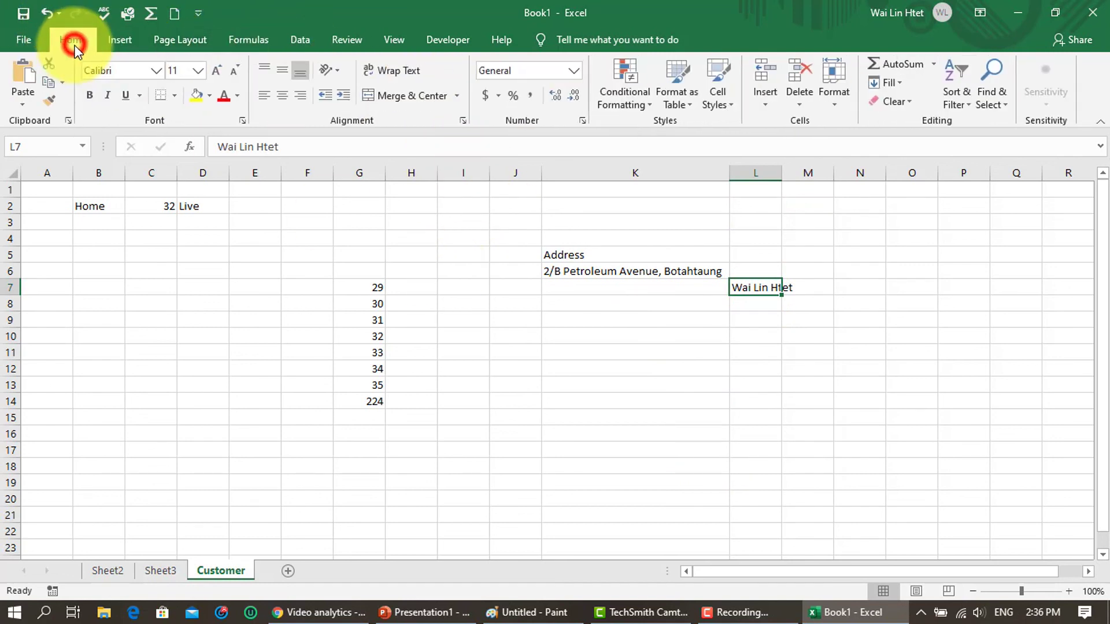
click(393, 74)
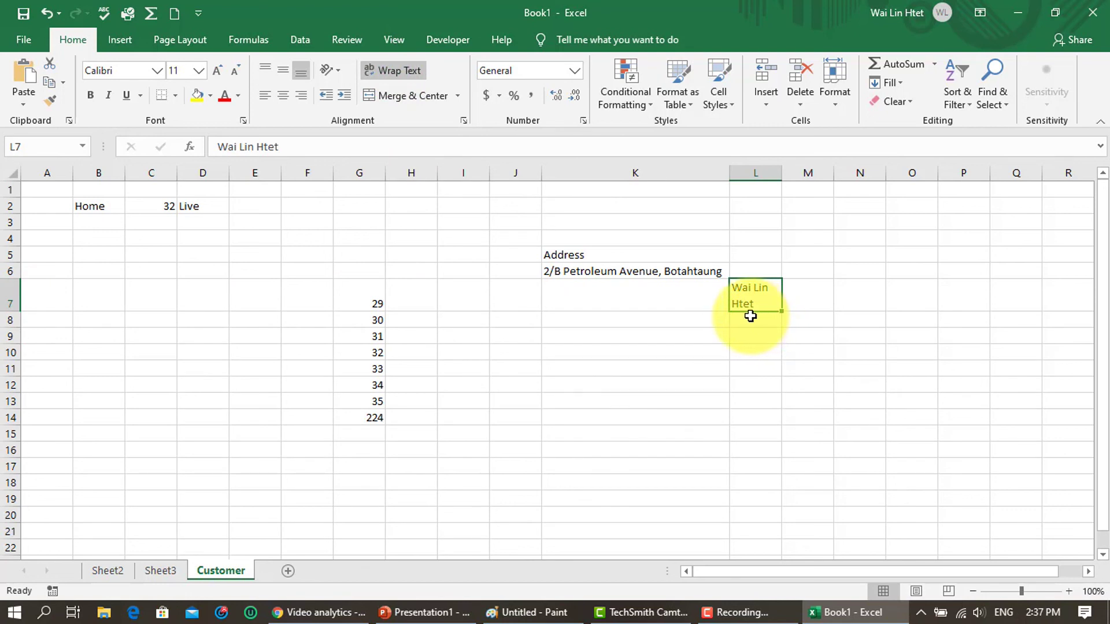
key(ctrl+z)
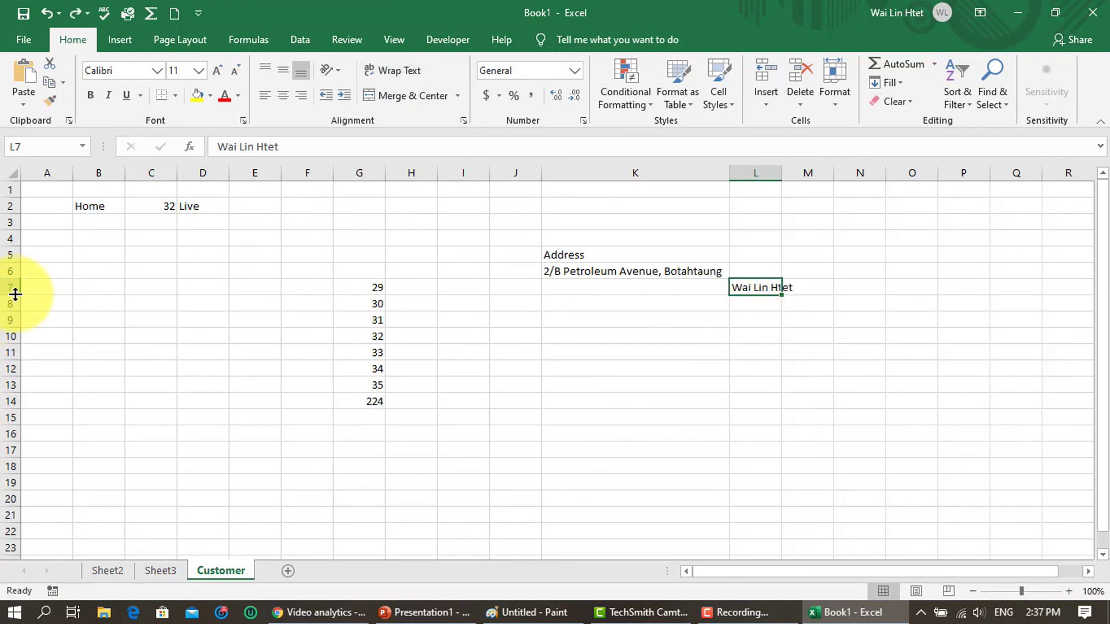
click(13, 293)
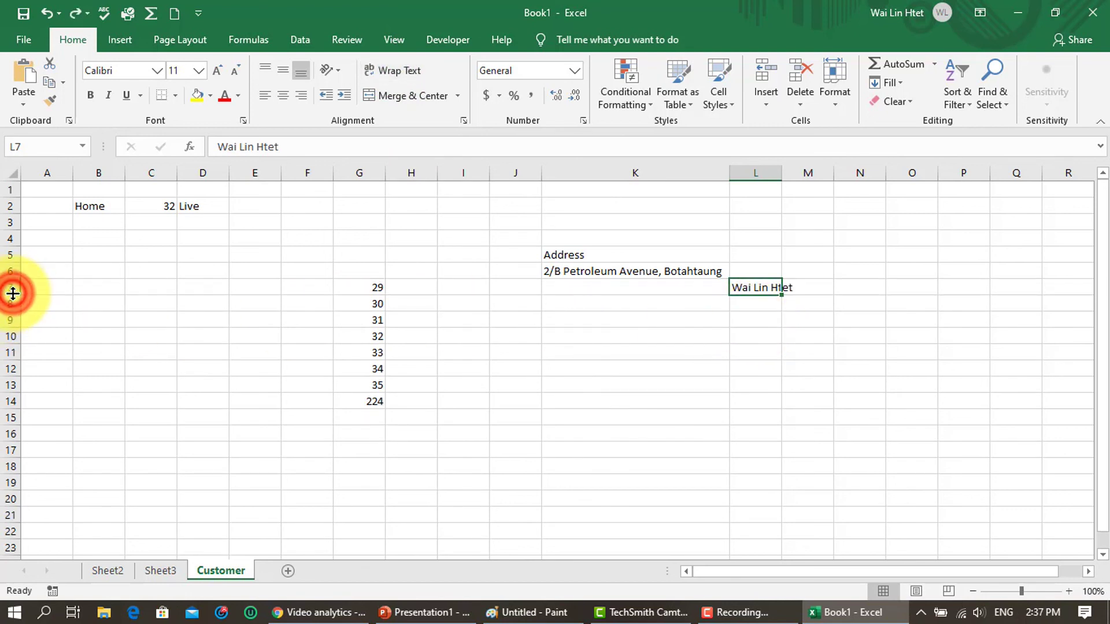
drag(8, 294, 8, 309)
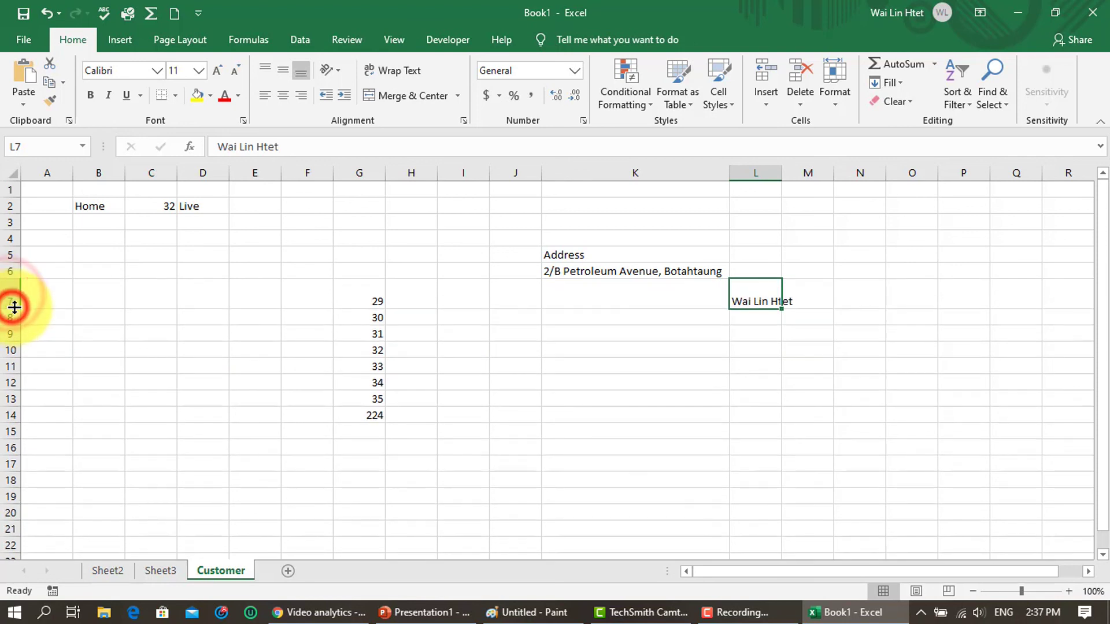
click(379, 74)
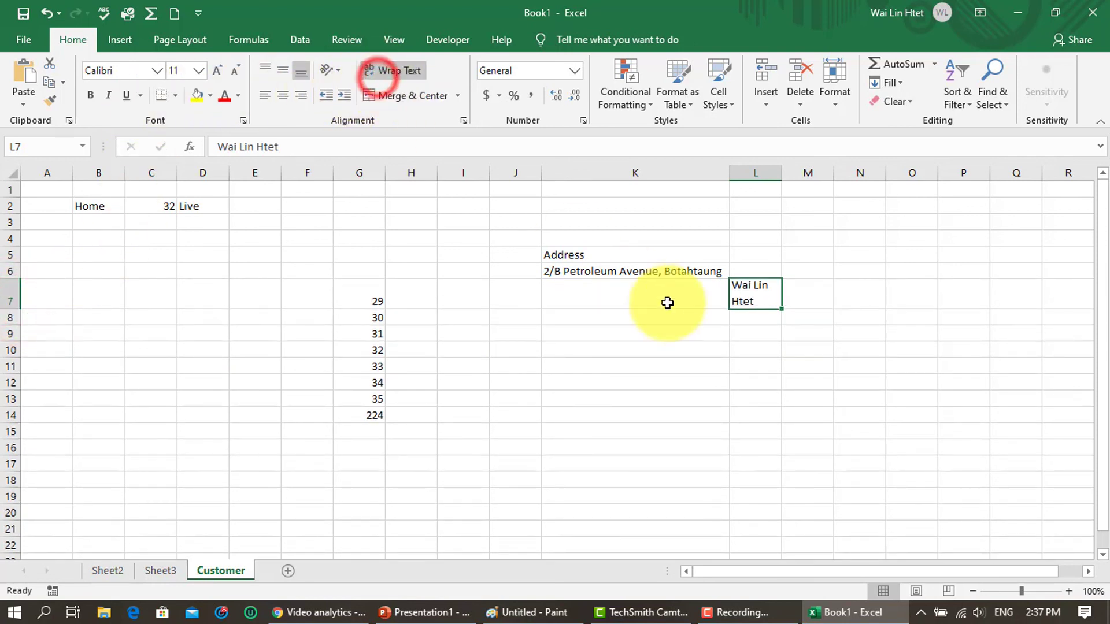
click(799, 360)
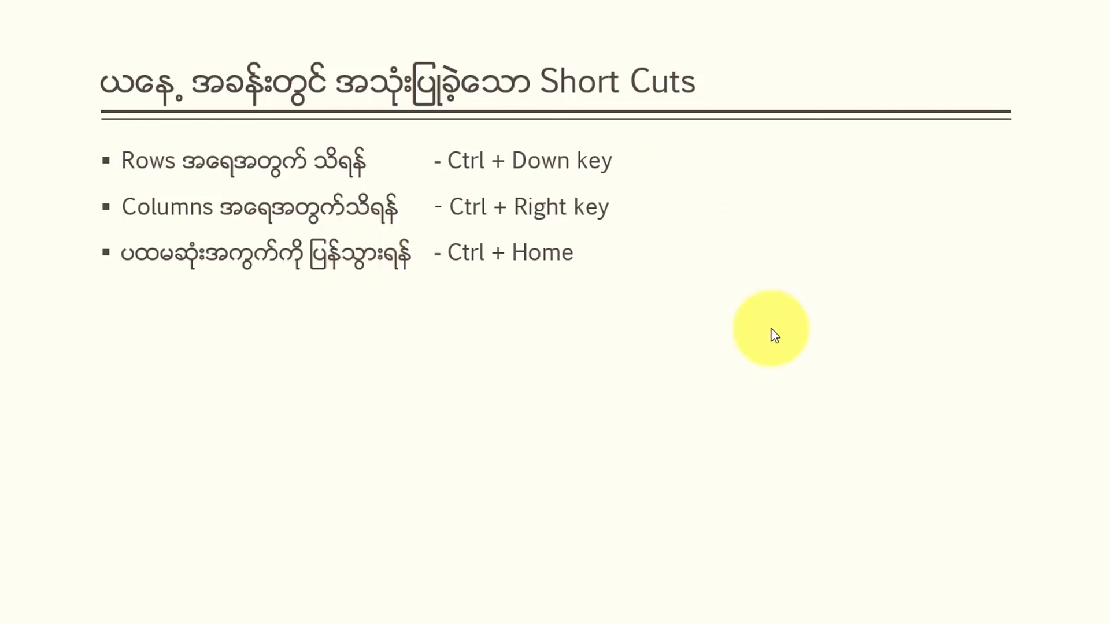
click(813, 504)
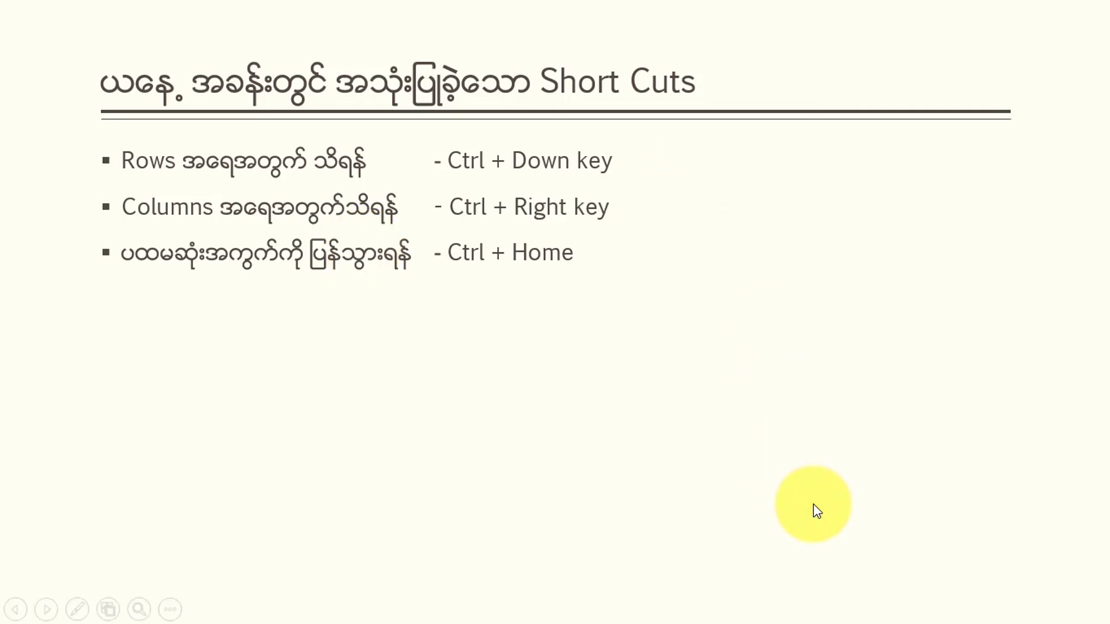